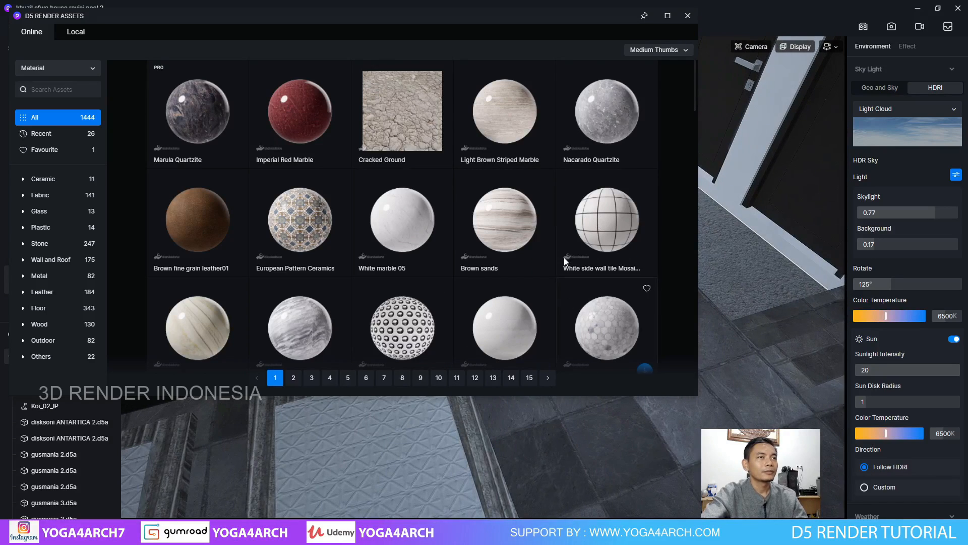
- Download the white side wall tile and Nacarado Quartzite materials from the online material library
left_click(585, 222)
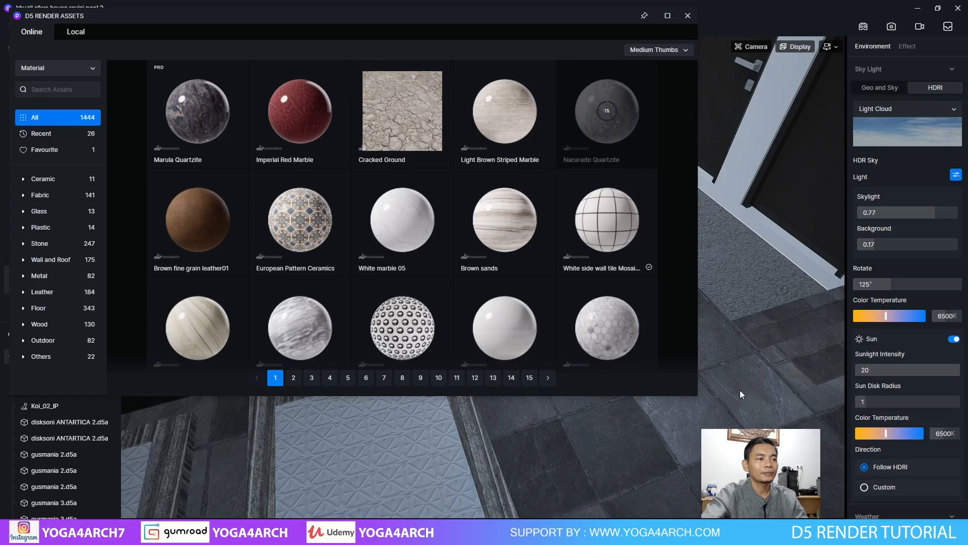
right_click_drag(740, 390, 286, 342)
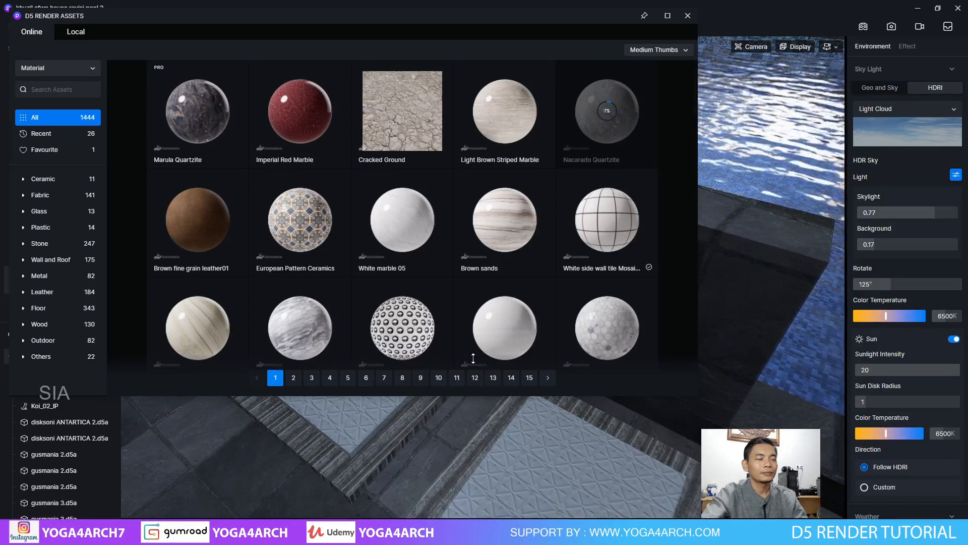
key("s")
right_click_drag(717, 386, 650, 361)
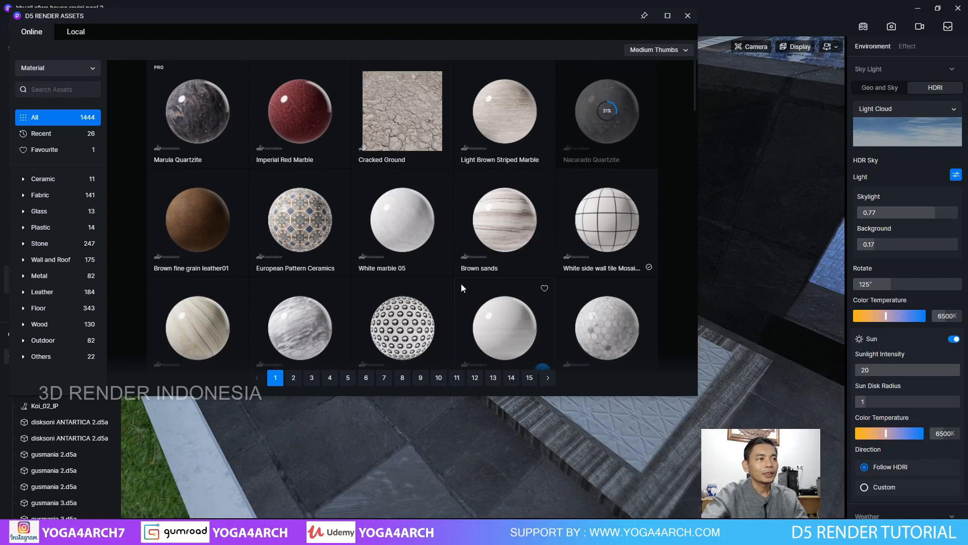
right_click_drag(763, 303, 707, 348)
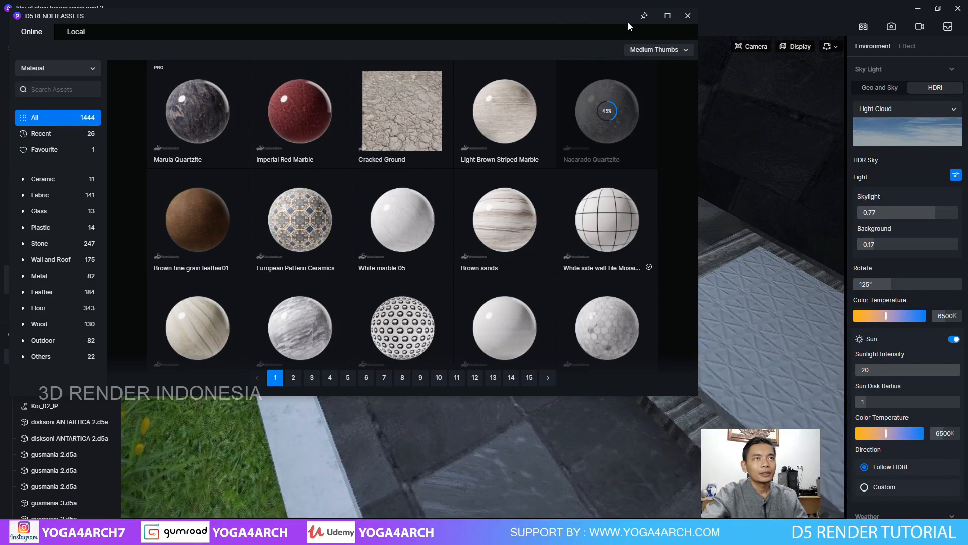
- Sample the embossed metal material on top of the square stepping platforms and delete its base color map
left_click_drag(588, 17, 356, 371)
right_click_drag(488, 241, 785, 277)
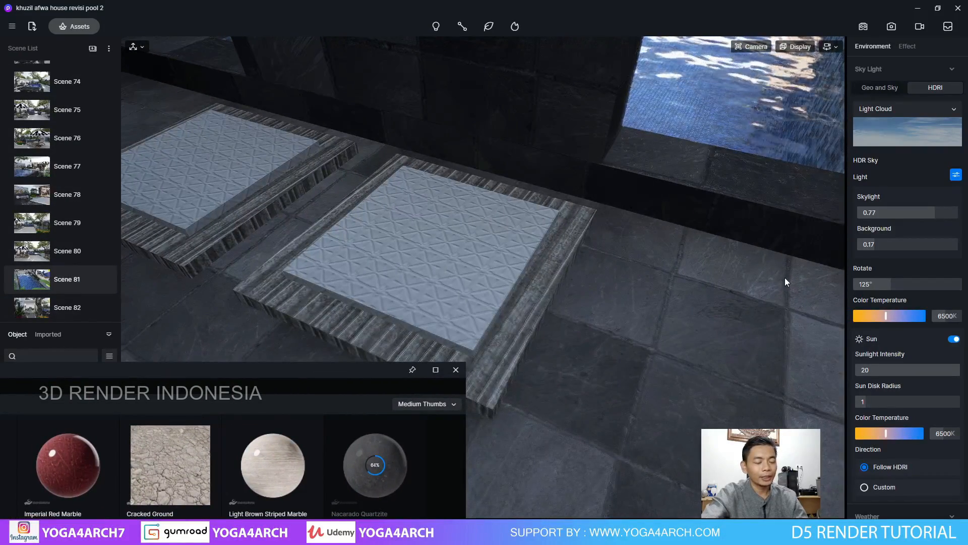
right_click_drag(531, 255, 443, 226)
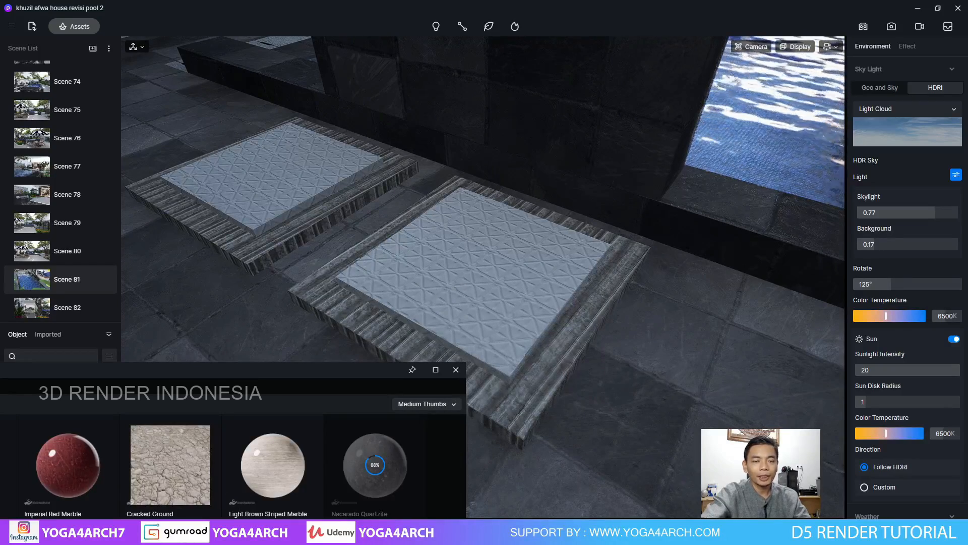
key("i")
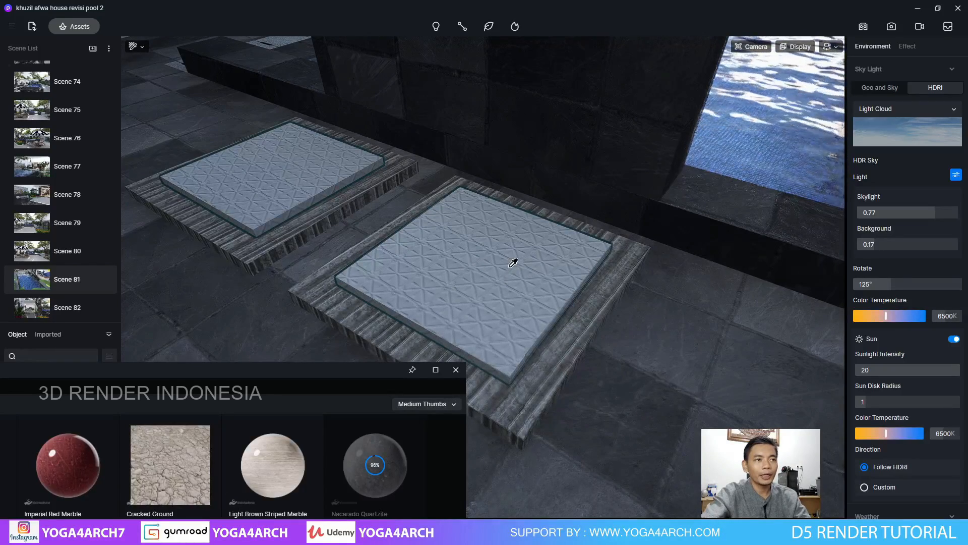
left_click(509, 270)
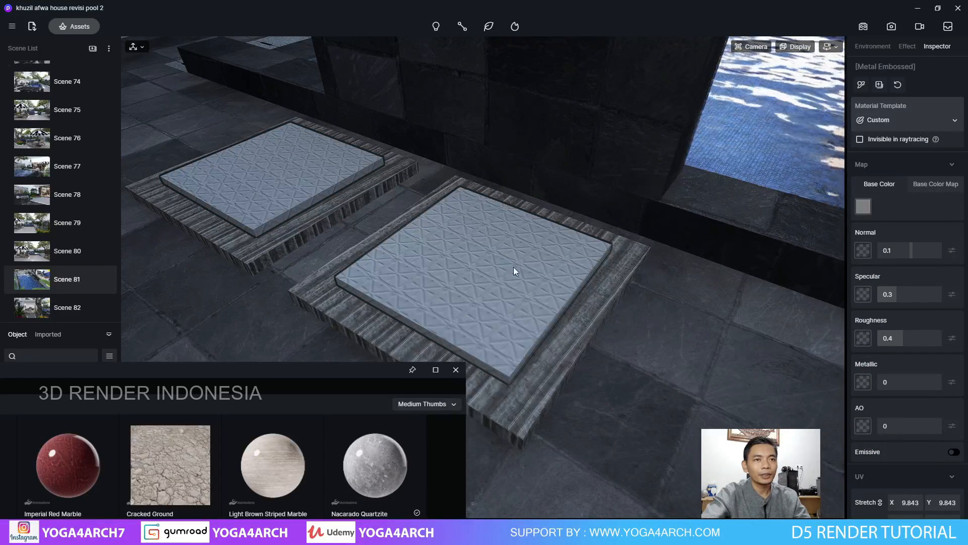
left_click(924, 185)
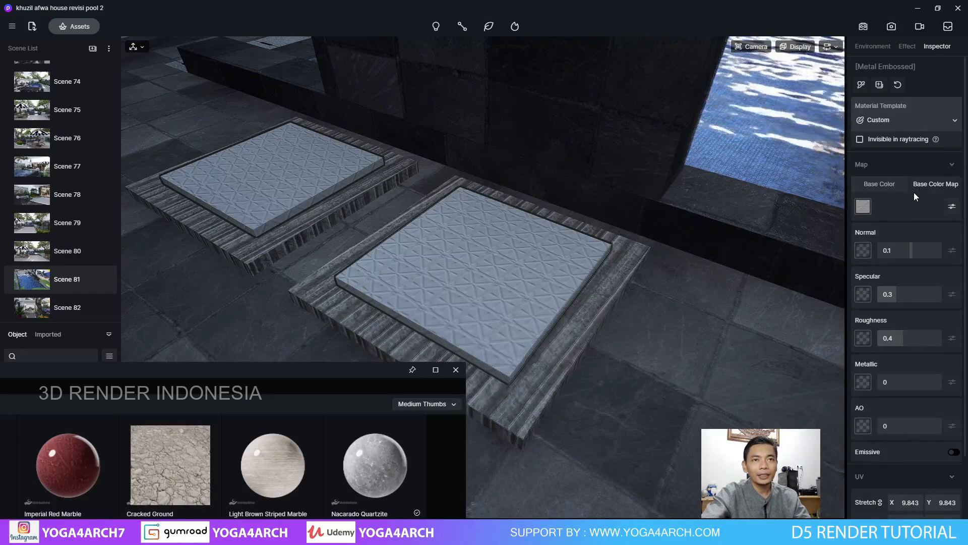
right_click(866, 206)
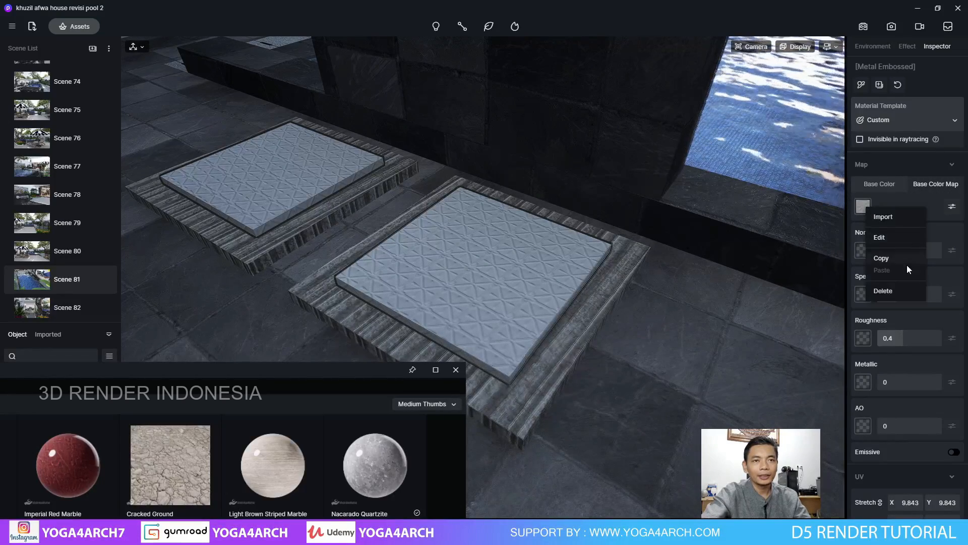
left_click(879, 290)
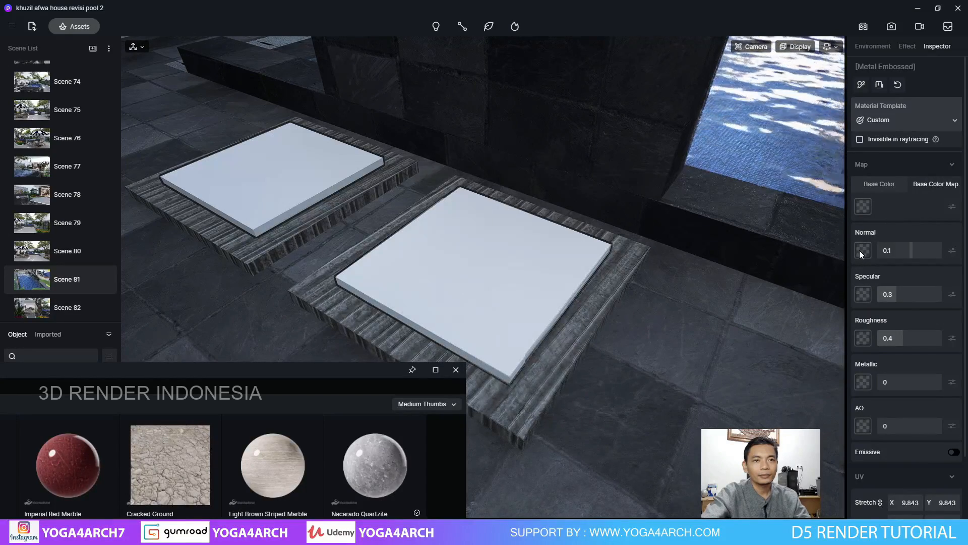
- Set the platform tops' metal material to metallic 0.99 and roughness 0.32
right_click_drag(758, 264, 672, 240)
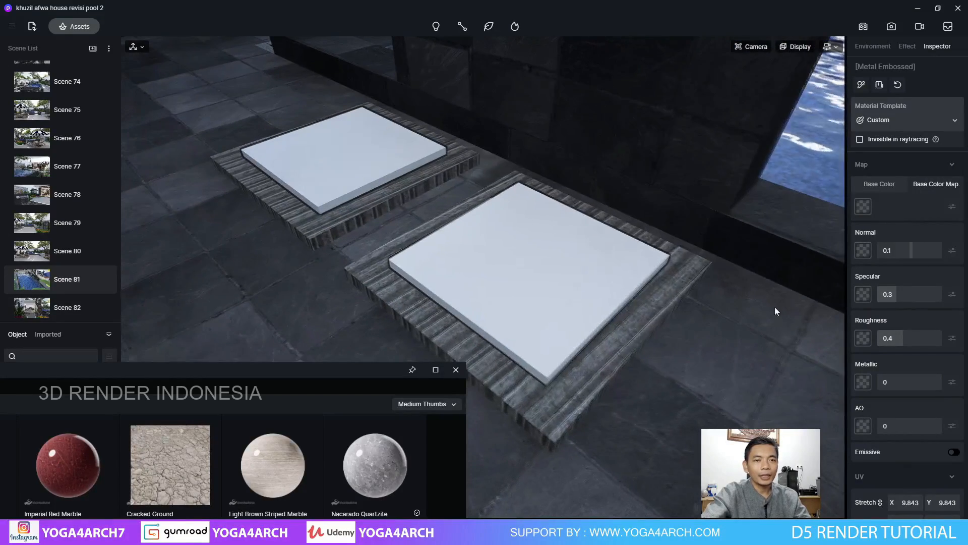
left_click_drag(884, 383, 941, 380)
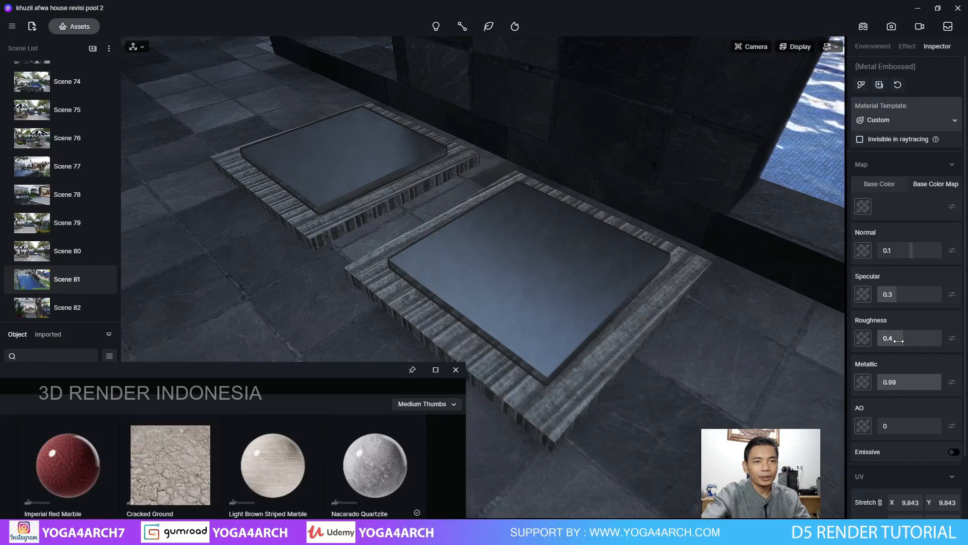
left_click_drag(898, 341, 897, 340)
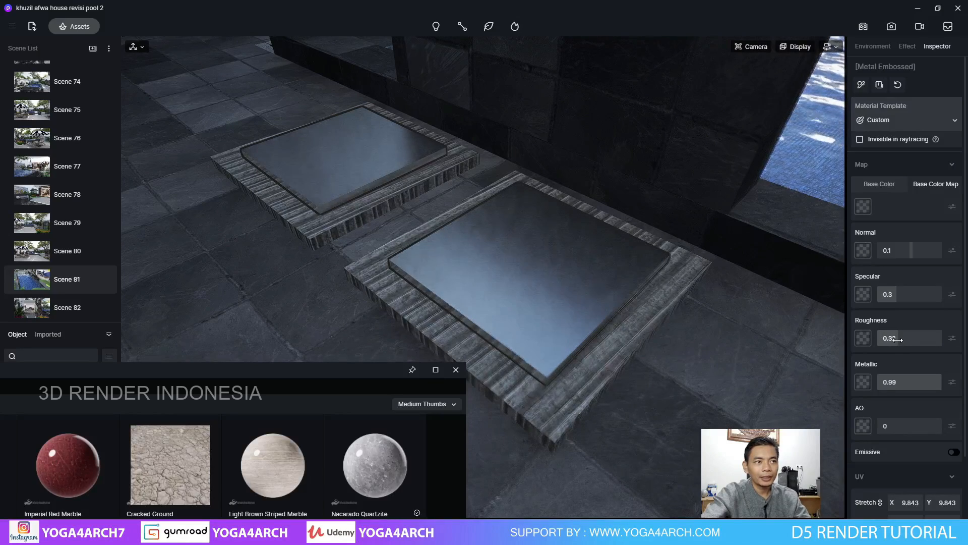
- Change the platform tops' base color to a near-white with HSV 0, 0, 94
left_click(882, 183)
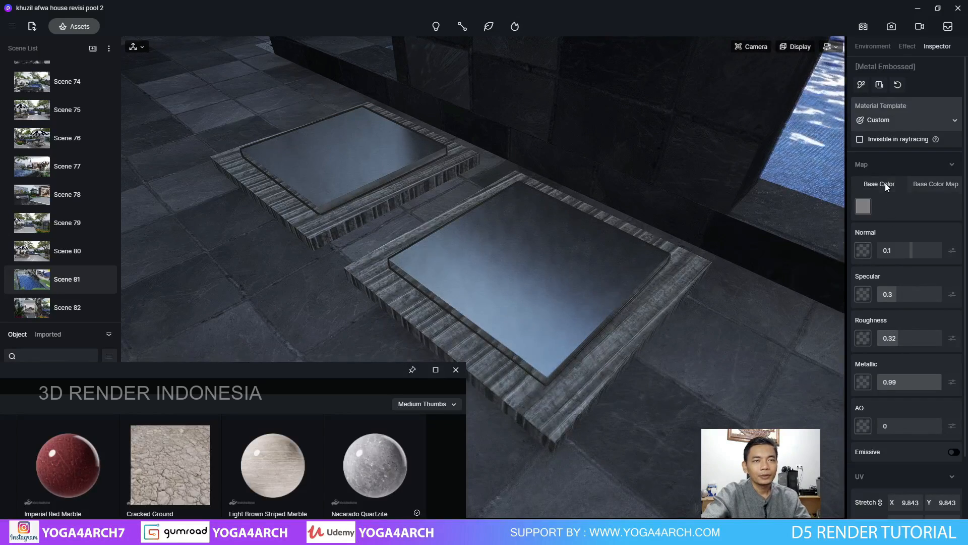
left_click(863, 206)
left_click_drag(859, 256, 856, 244)
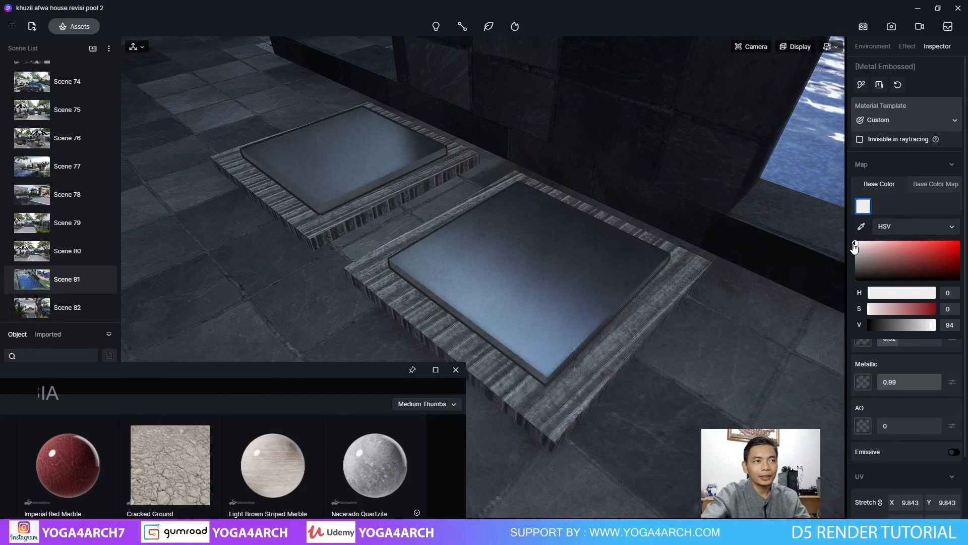
right_click_drag(629, 301, 737, 286)
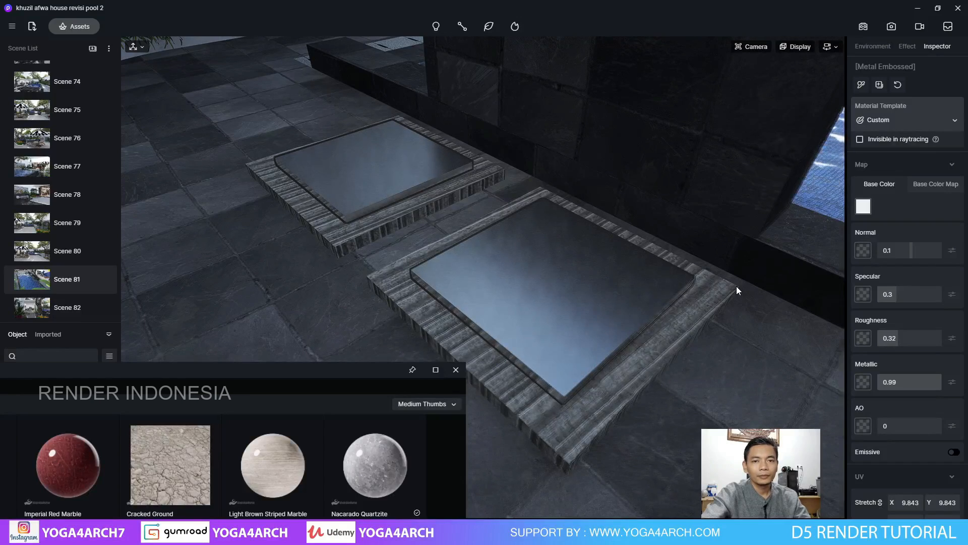
- Apply the Nacarado Quartzite material to the borders around the platform tops and close the asset library
left_click_drag(360, 371, 315, 121)
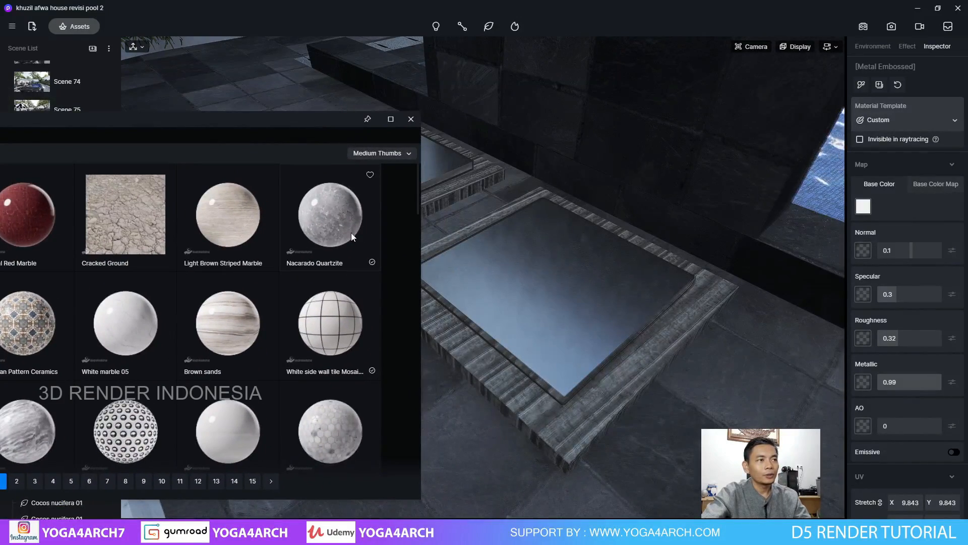
left_click_drag(340, 222, 682, 377)
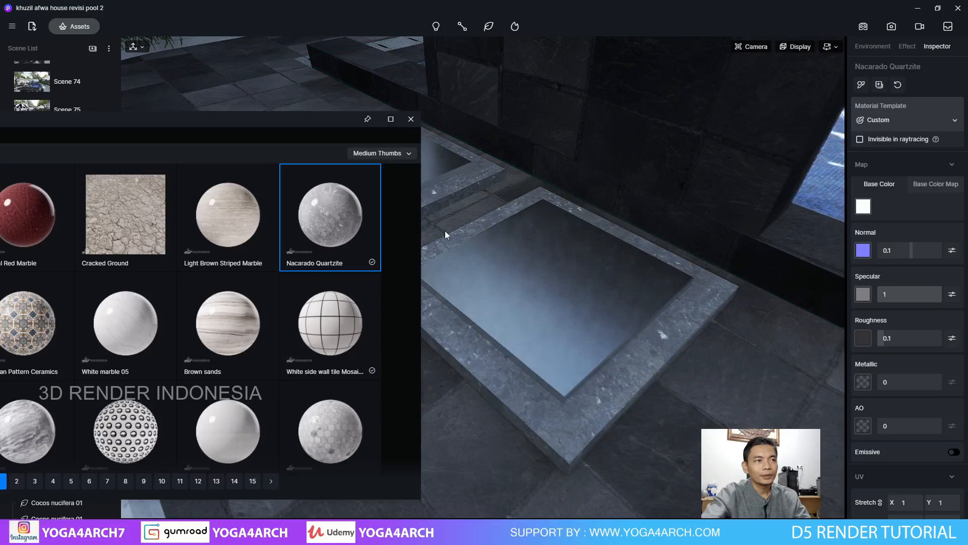
left_click(411, 120)
- Replace the base color map of the light wood strip beside the pool with the ipe-web-500x500 image
right_click_drag(529, 301, 642, 315)
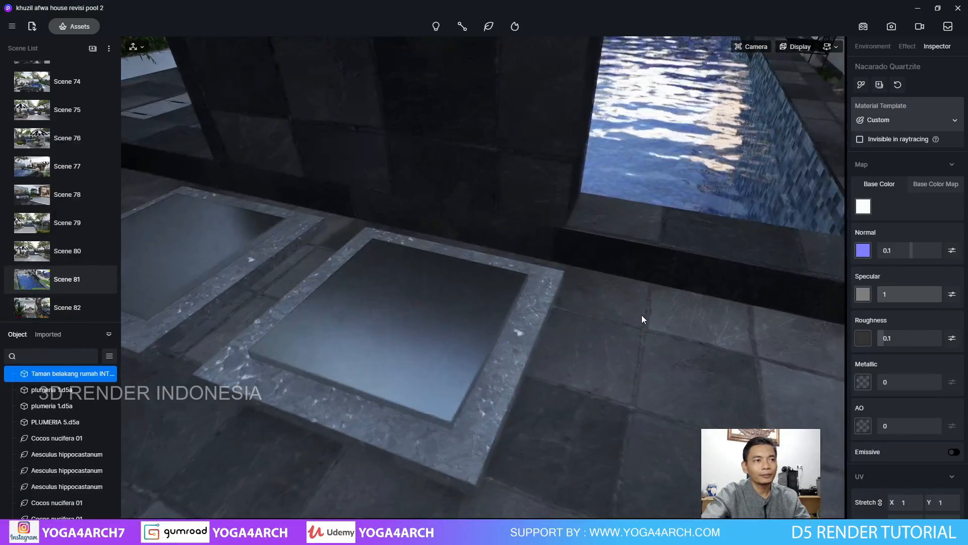
right_click_drag(612, 208, 612, 356)
scroll(608, 283, "up", 3)
scroll(611, 272, "up", 3)
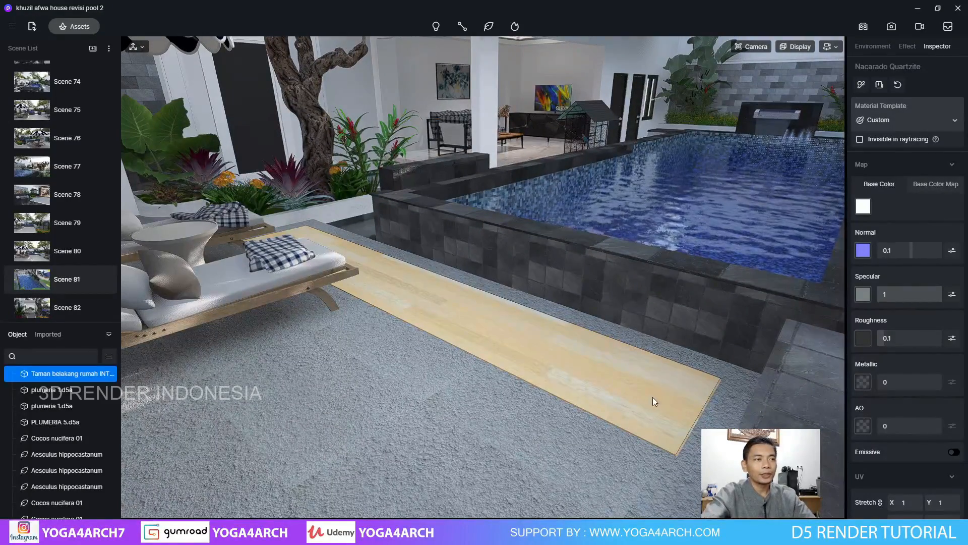
mouse_move(644, 407)
right_mouse_down()
mouse_move(654, 391)
mouse_move(645, 409)
mouse_move(653, 413)
right_mouse_up()
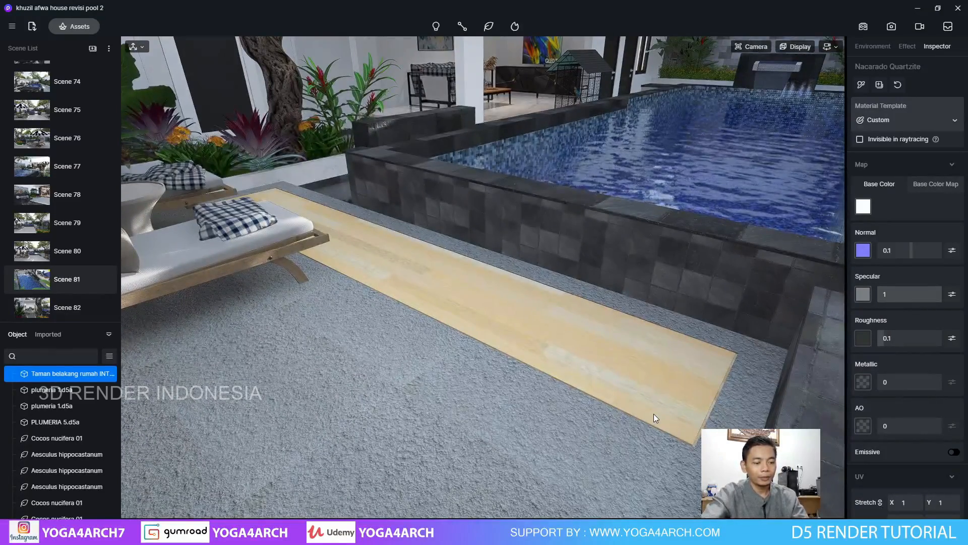
key("Escape")
left_click(657, 392)
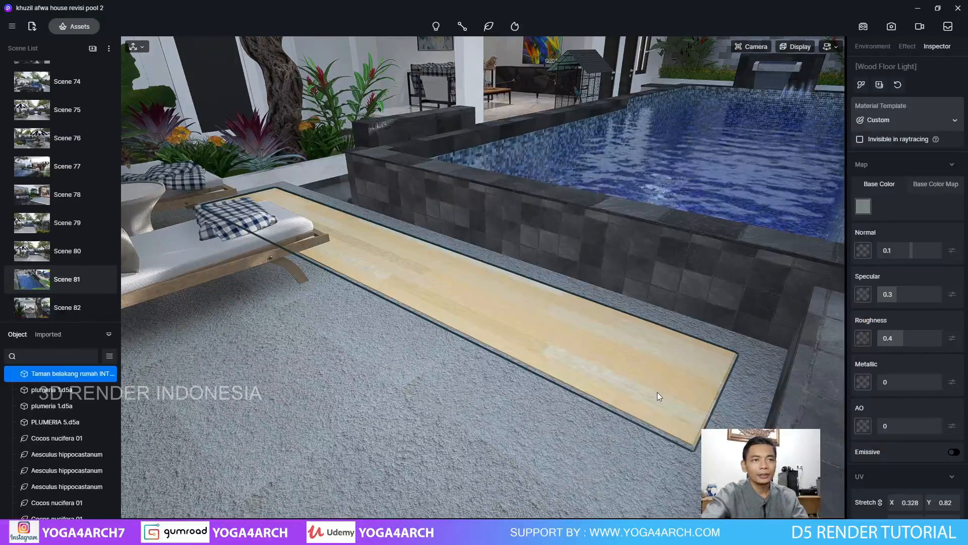
left_click(933, 185)
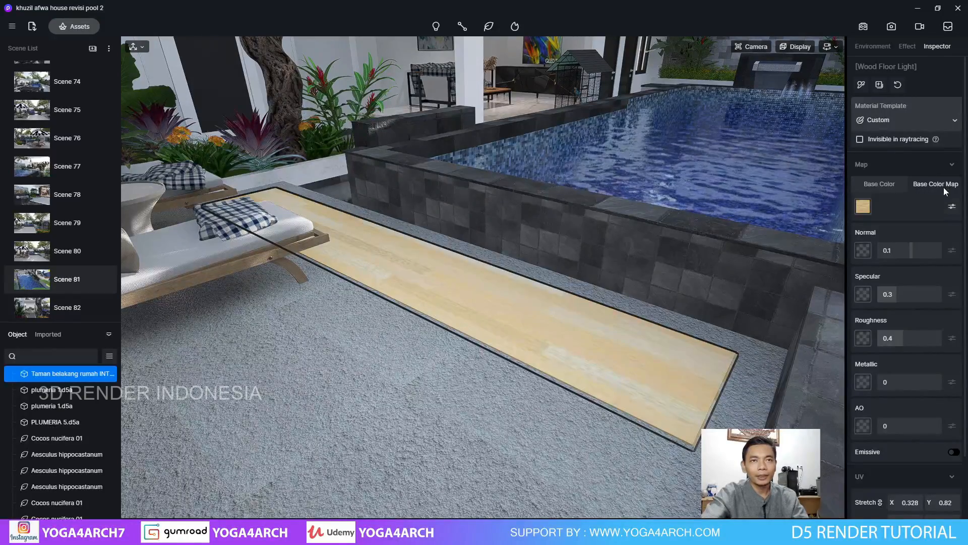
left_click(864, 206)
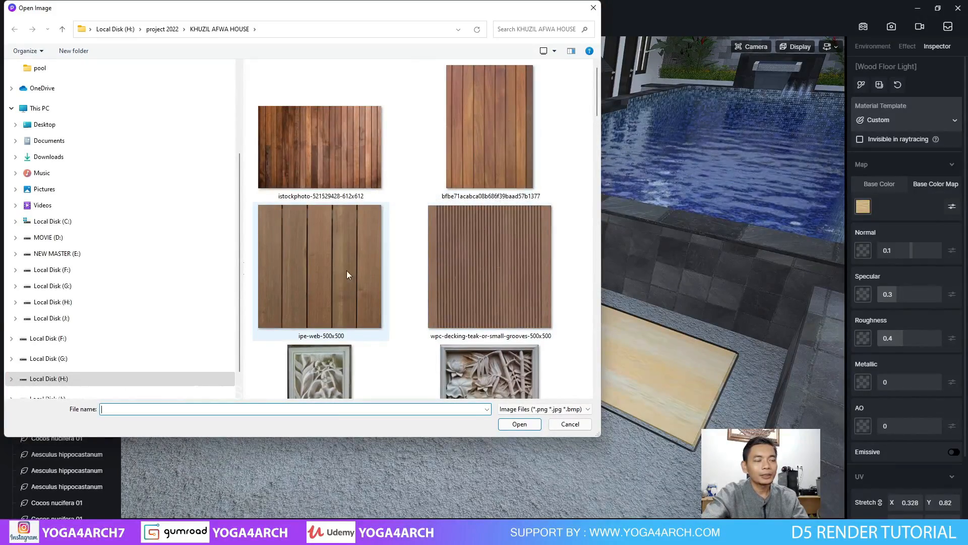
left_click(334, 285)
double_click(334, 285)
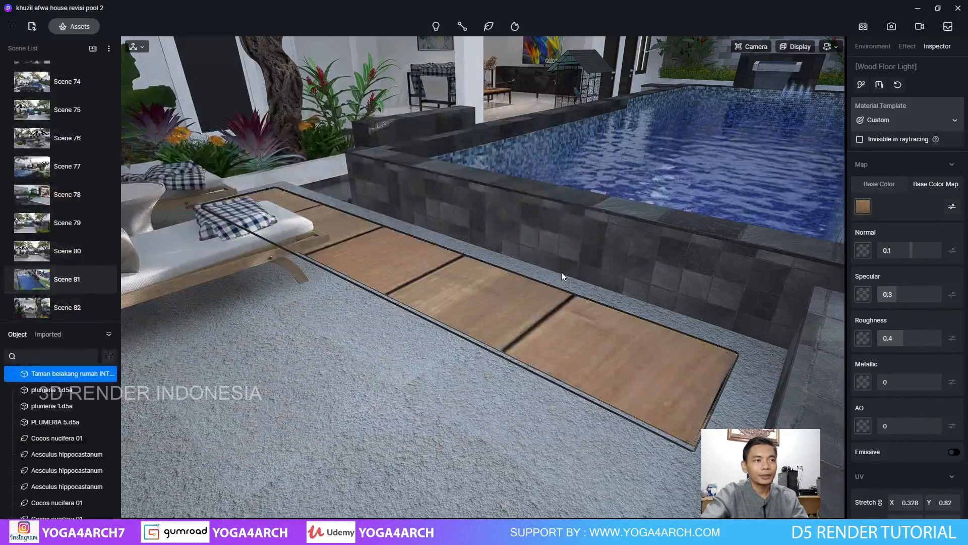
- Try triplanar mapping on the poolside wood strip's material
right_click_drag(368, 268, 444, 301)
scroll(918, 258, "down", 3)
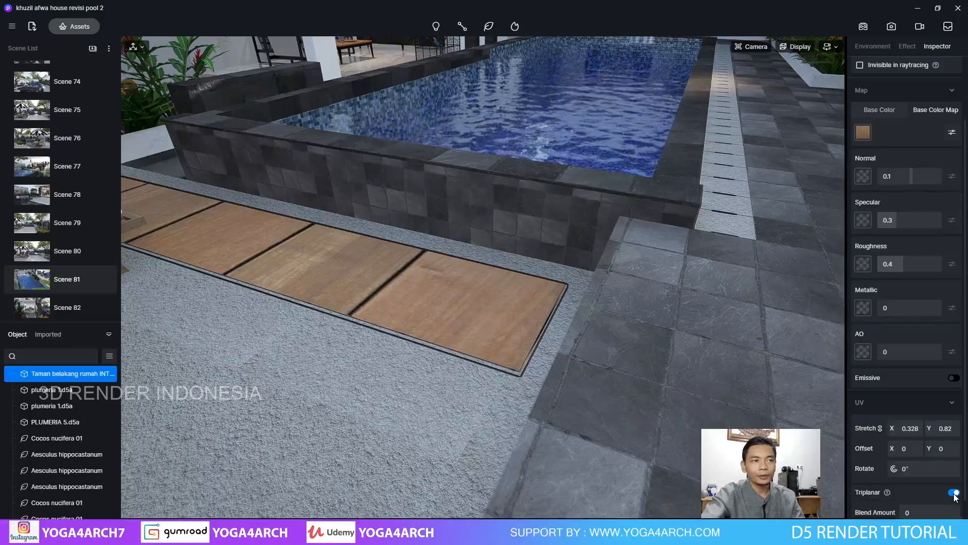
right_click_drag(667, 413, 664, 440)
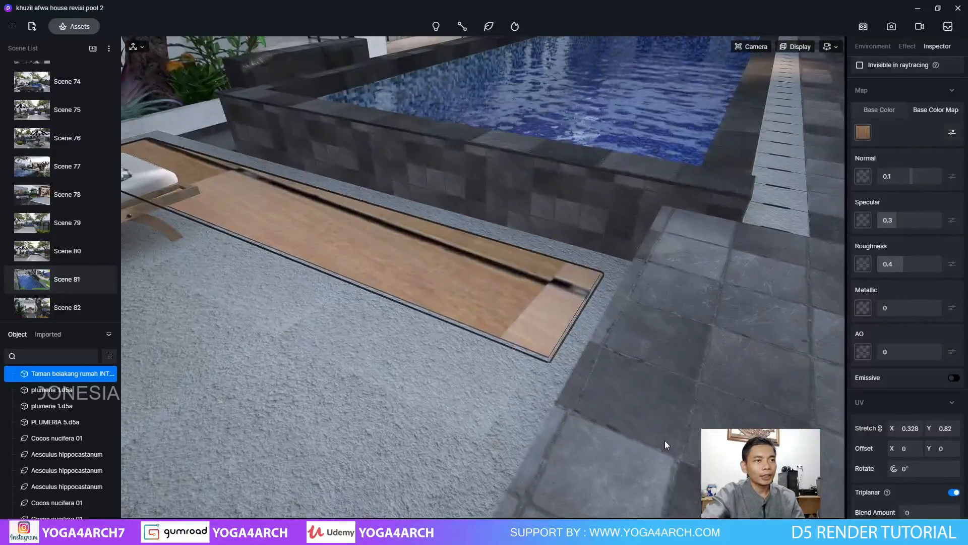
scroll(673, 436, "down", 1)
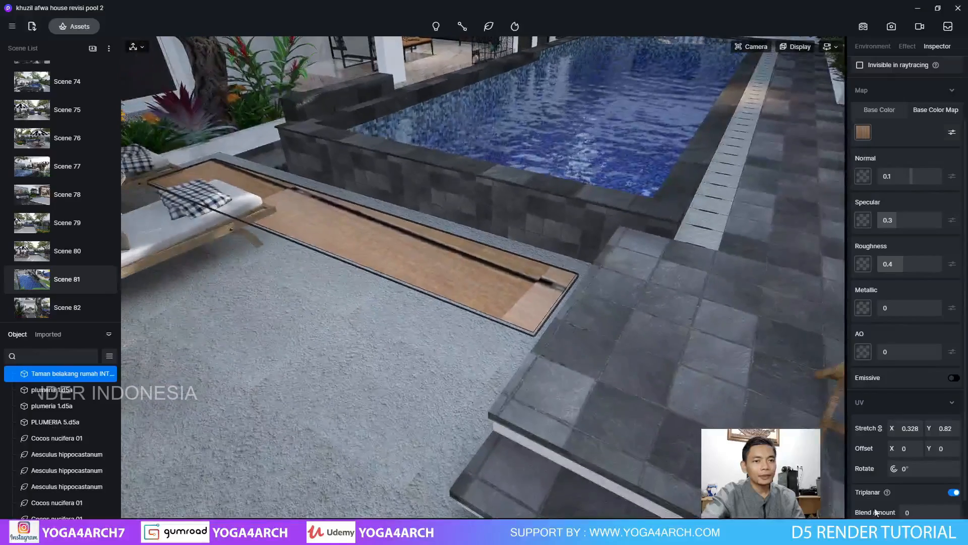
left_click(953, 492)
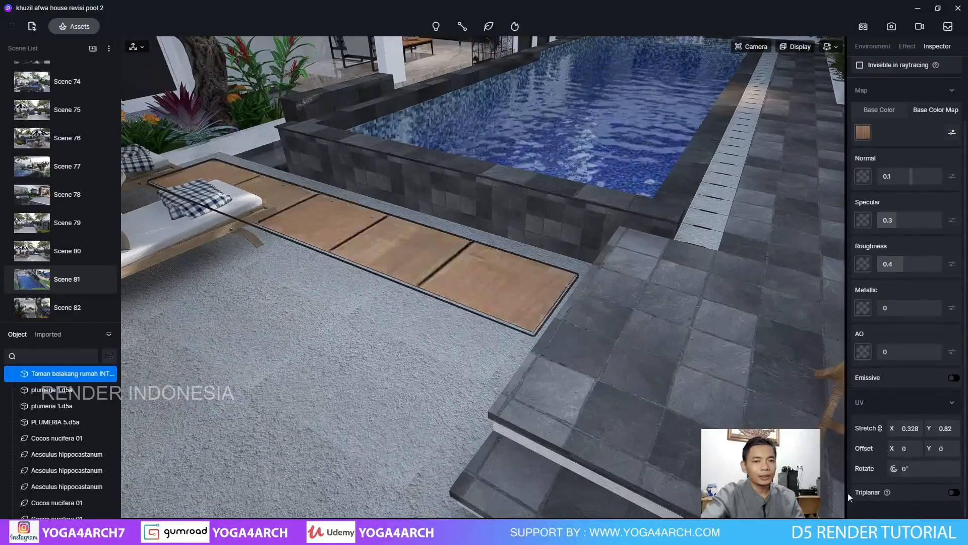
- Unlink the wood strip's UV stretch proportions and set the stretch to X 1 and Y 1
left_click(910, 428)
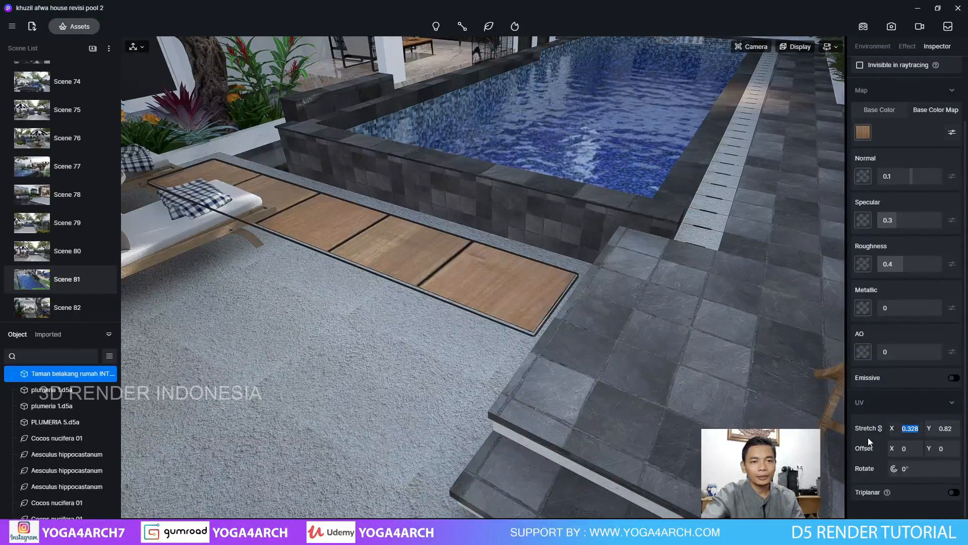
key("Return")
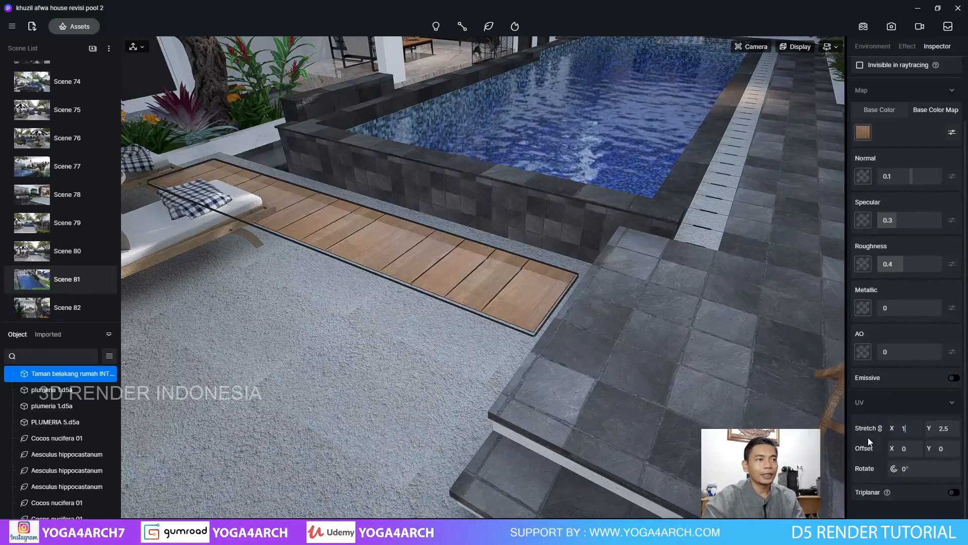
right_click_drag(582, 333, 515, 359)
scroll(572, 307, "up", 4)
scroll(514, 360, "down", 2)
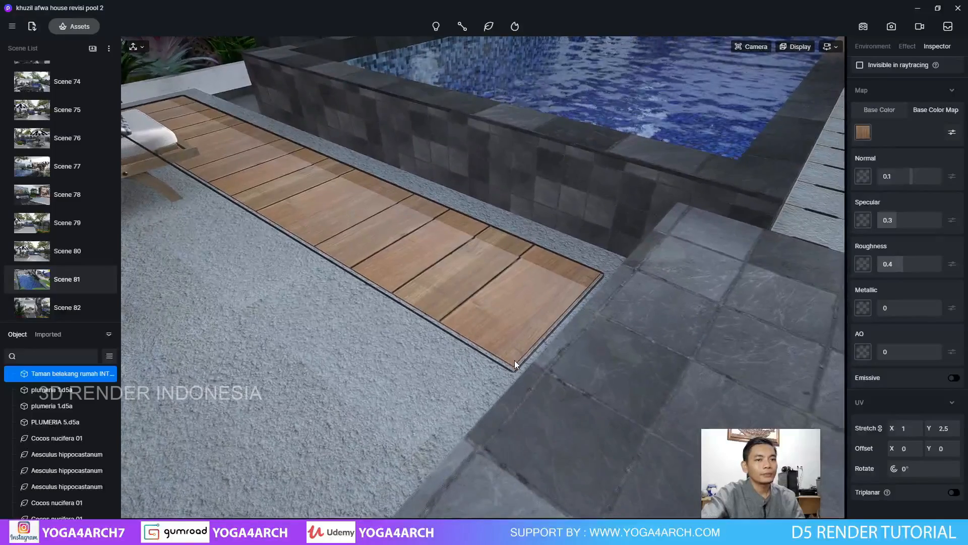
left_click(879, 428)
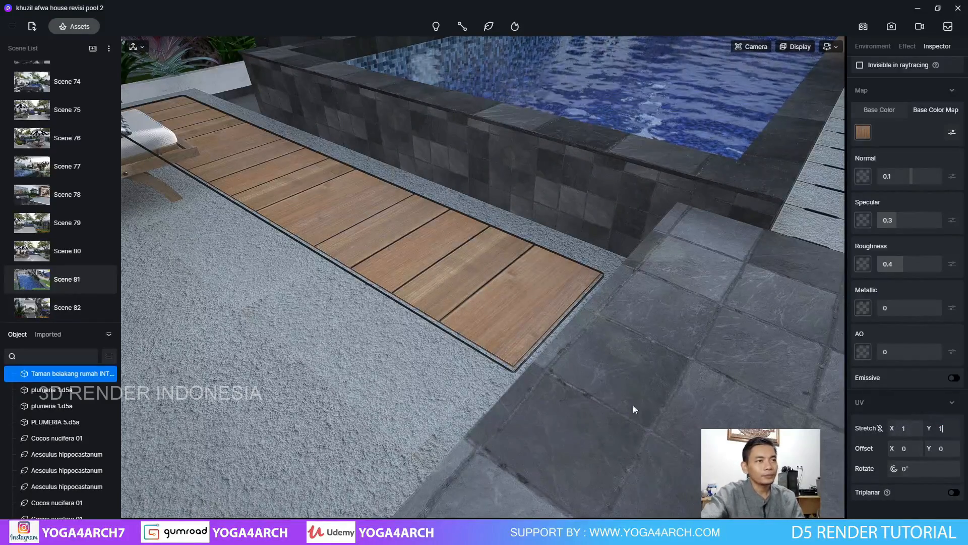
right_click_drag(633, 404, 545, 386)
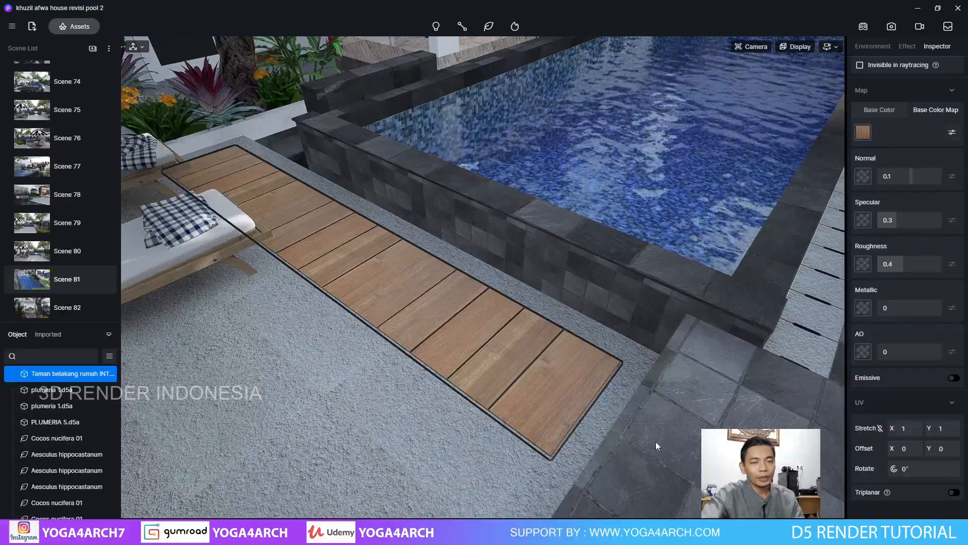
- Set the poolside wood strip's UV stretch X to 2 and check the plank spacing up close
left_click(904, 428)
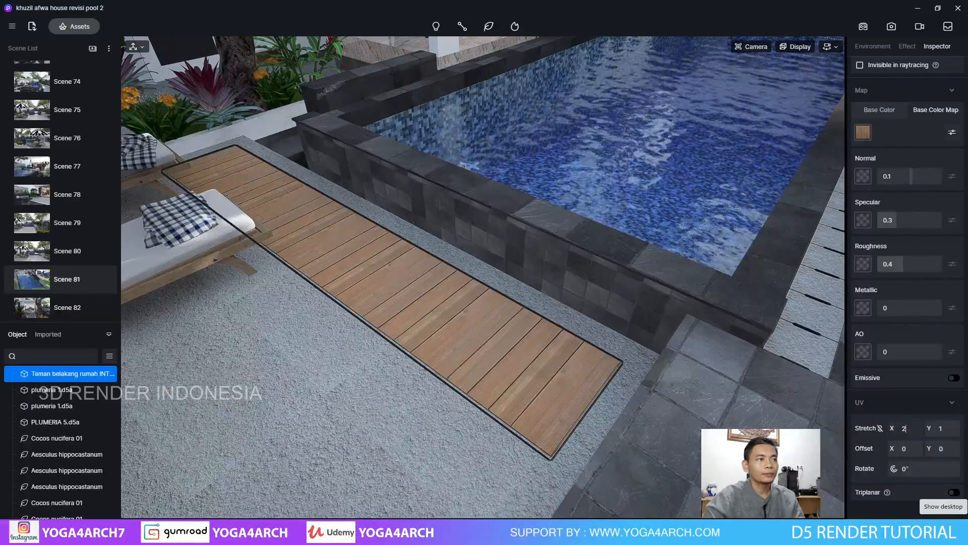
middle_click_drag(347, 360, 101, 295)
key("s")
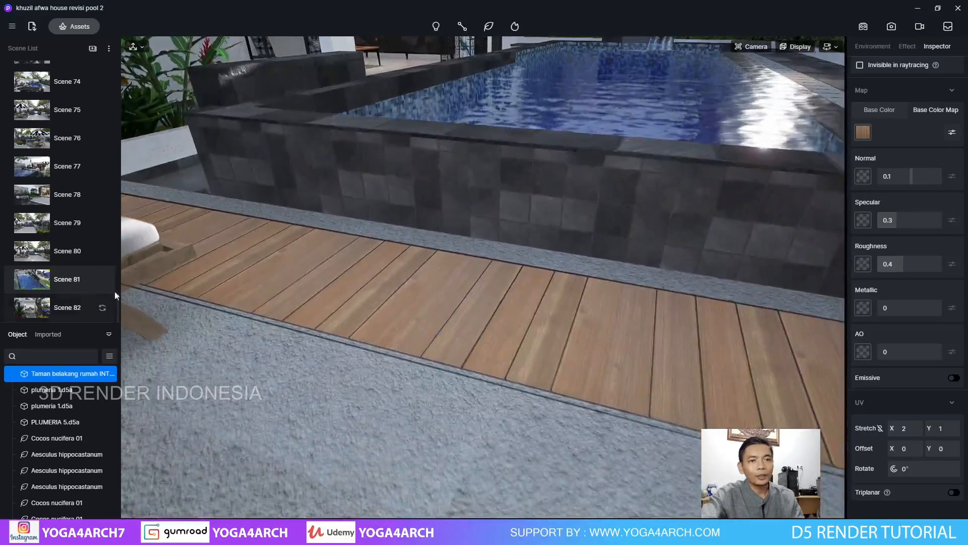
key("d")
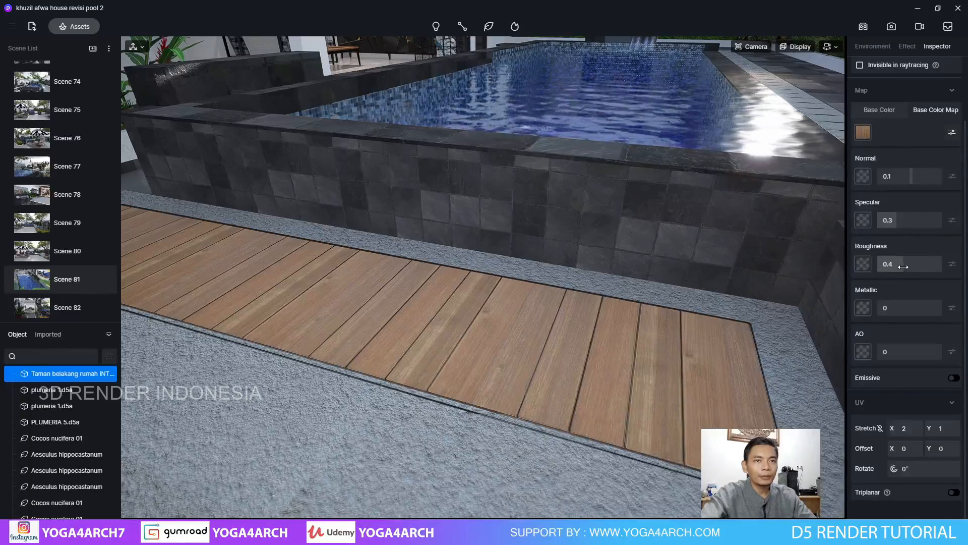
- Set the wood strip's roughness to 0.12, normal strength to 0.41 and AO to 0.24
left_click_drag(892, 266, 859, 271)
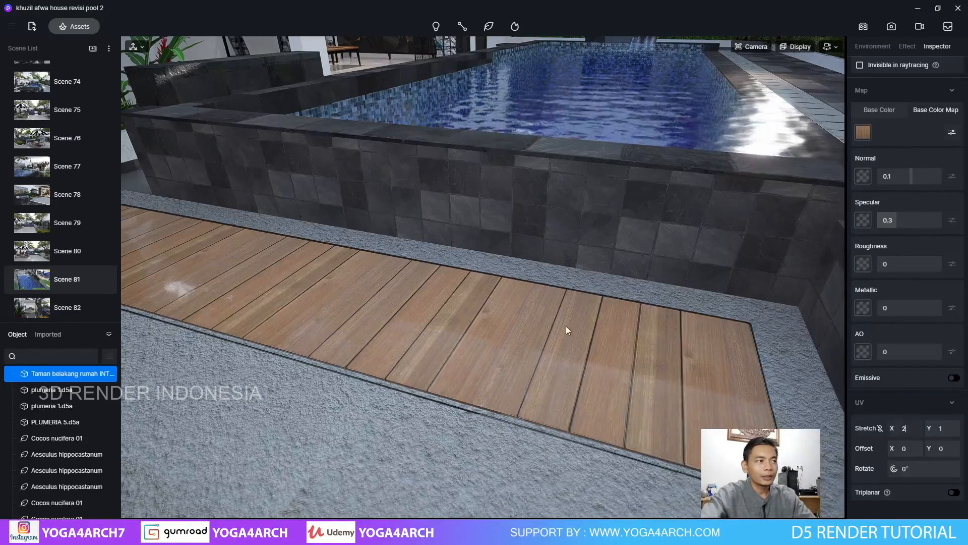
right_click_drag(566, 325, 227, 167)
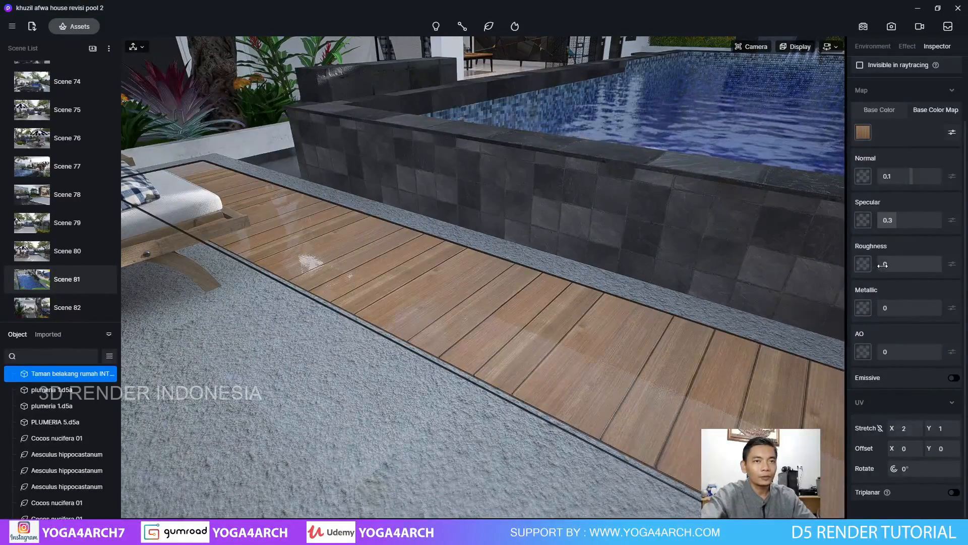
left_click_drag(879, 264, 884, 266)
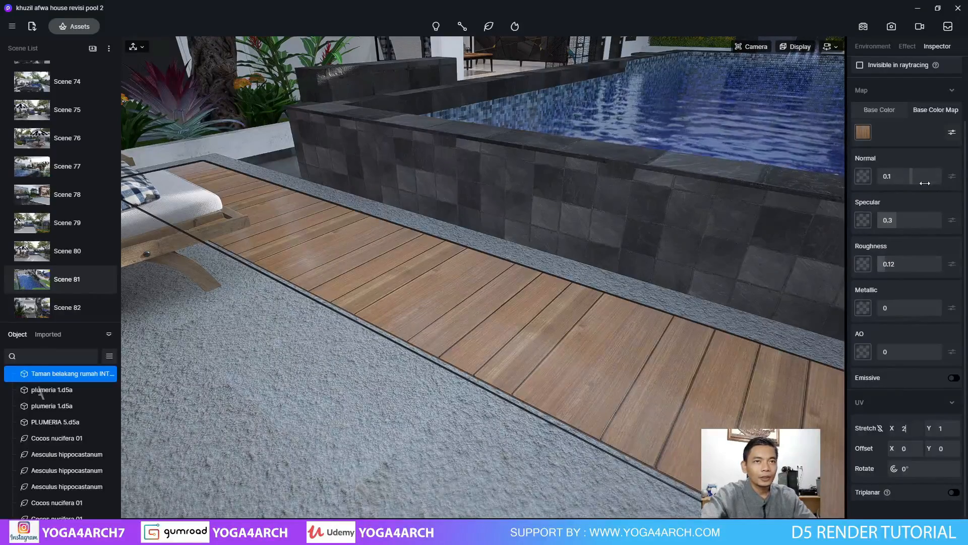
mouse_move(911, 177)
left_mouse_down()
mouse_move(949, 178)
mouse_move(923, 174)
left_mouse_up()
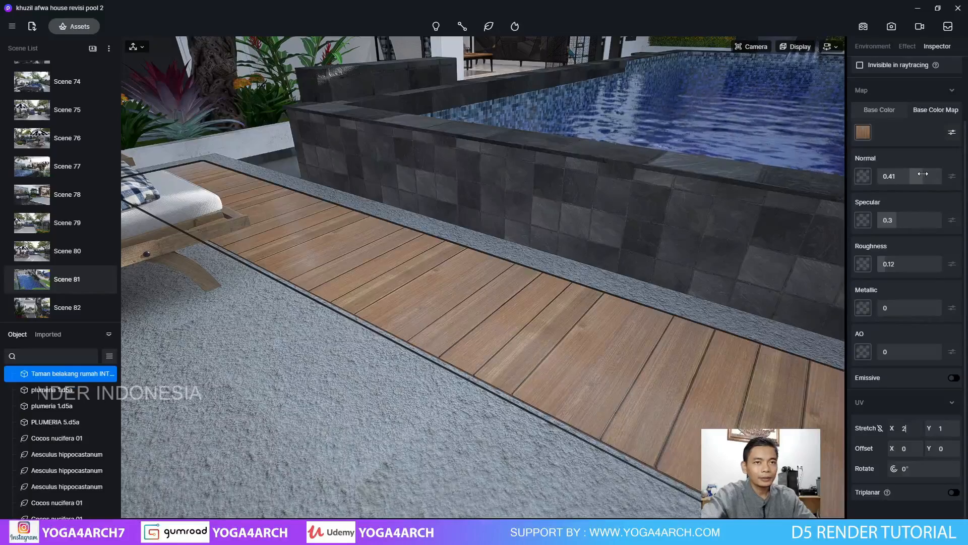
mouse_move(889, 353)
left_mouse_down()
mouse_move(930, 353)
mouse_move(889, 352)
left_mouse_up()
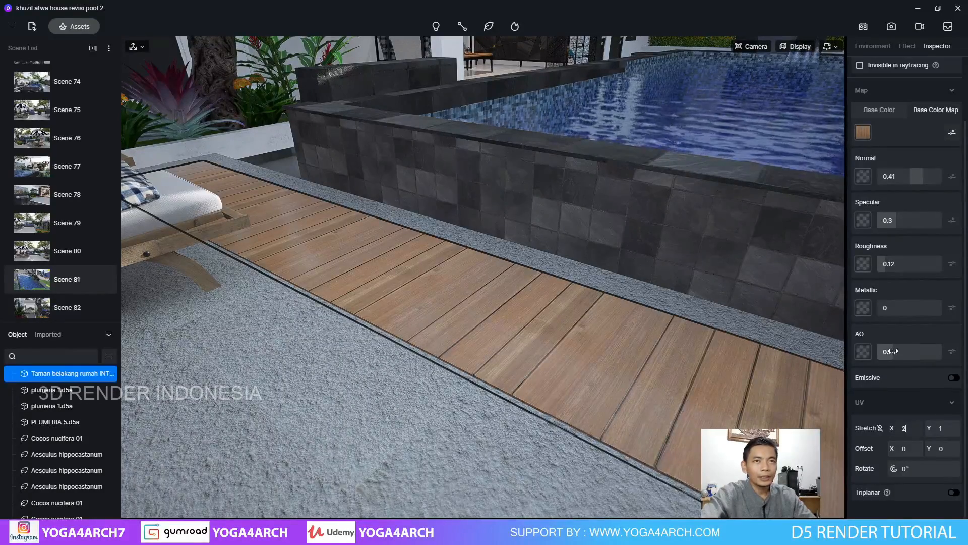
- Copy the wood strip's base color map into its Normal and AO map slots
right_click(865, 132)
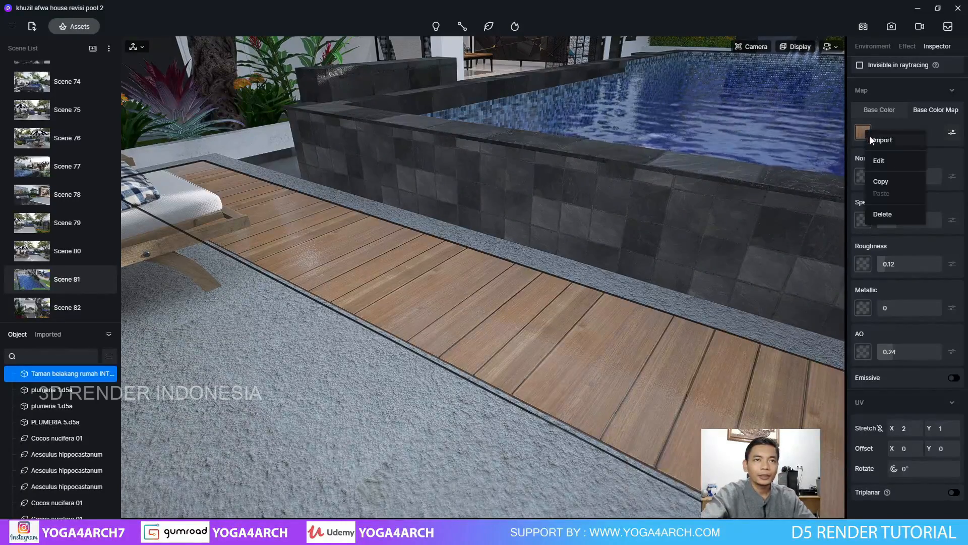
left_click(884, 181)
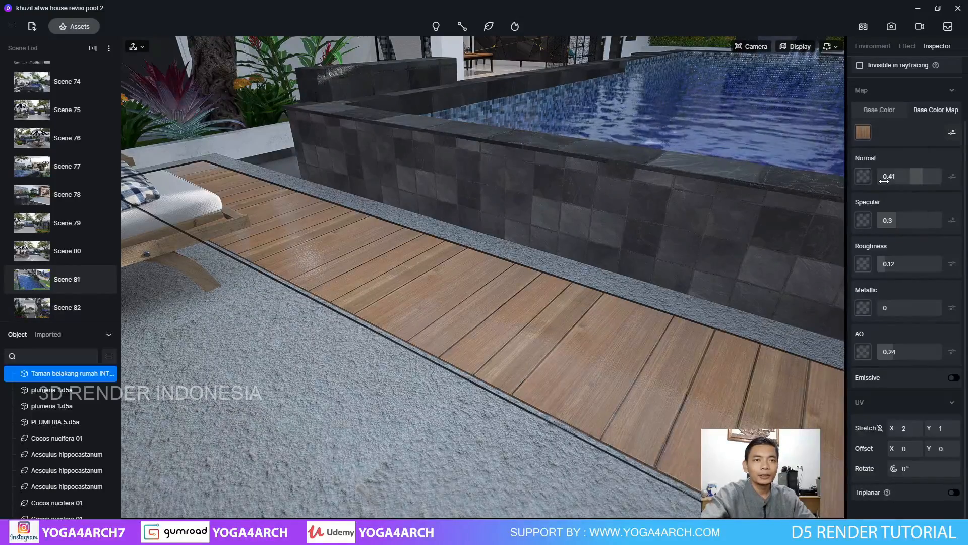
right_click(864, 177)
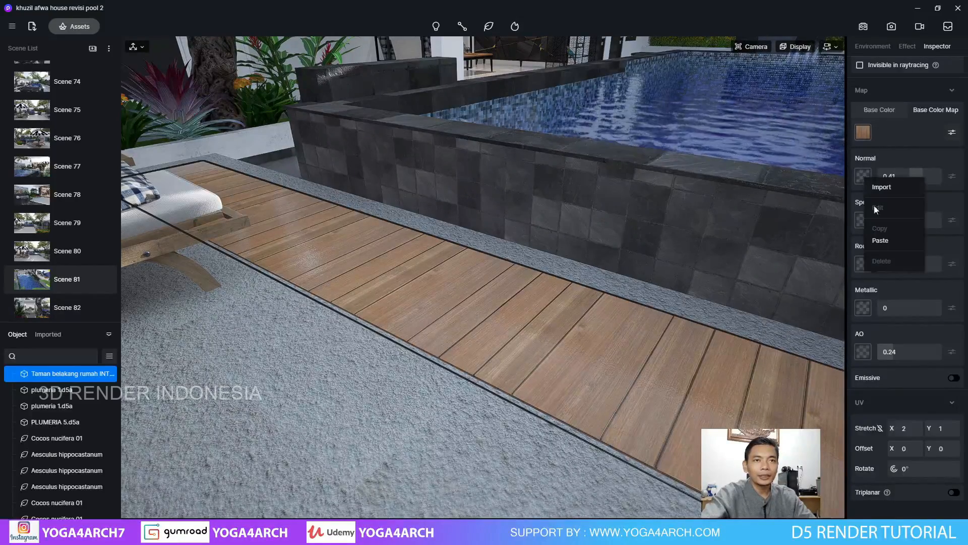
left_click(879, 240)
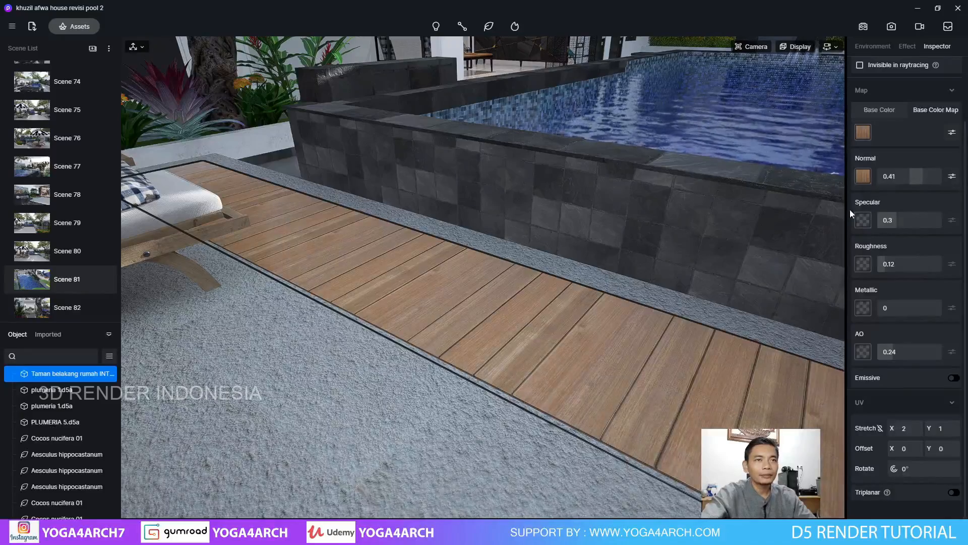
right_click(863, 355)
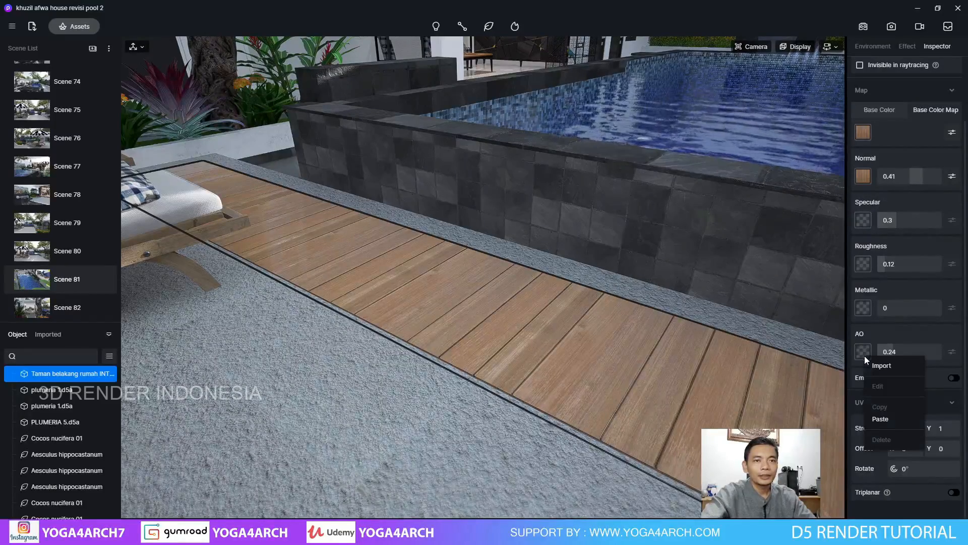
left_click(883, 417)
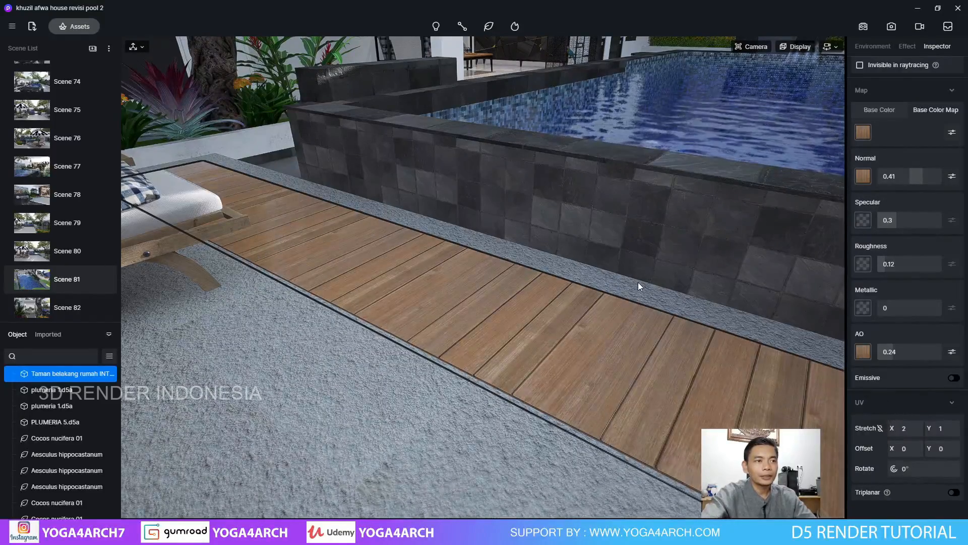
- Set the wood strip's specular to 0.66 and roughness to 0.13, then deselect it
right_click_drag(637, 282, 259, 139)
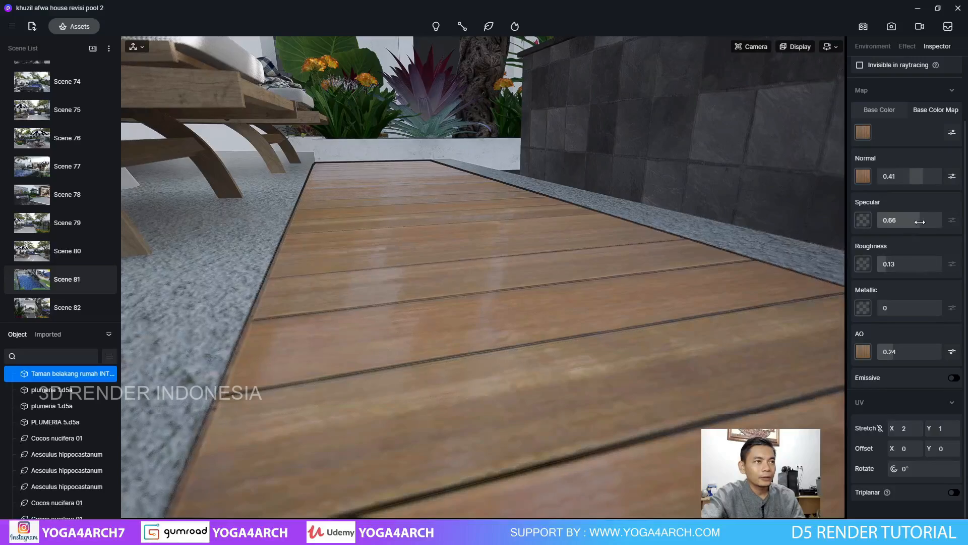
right_click_drag(551, 348, 528, 260)
key("Escape")
- Go to the covered lounge beside the pool and show the light markers around its dark wood ceiling
scroll(504, 210, "down", 6)
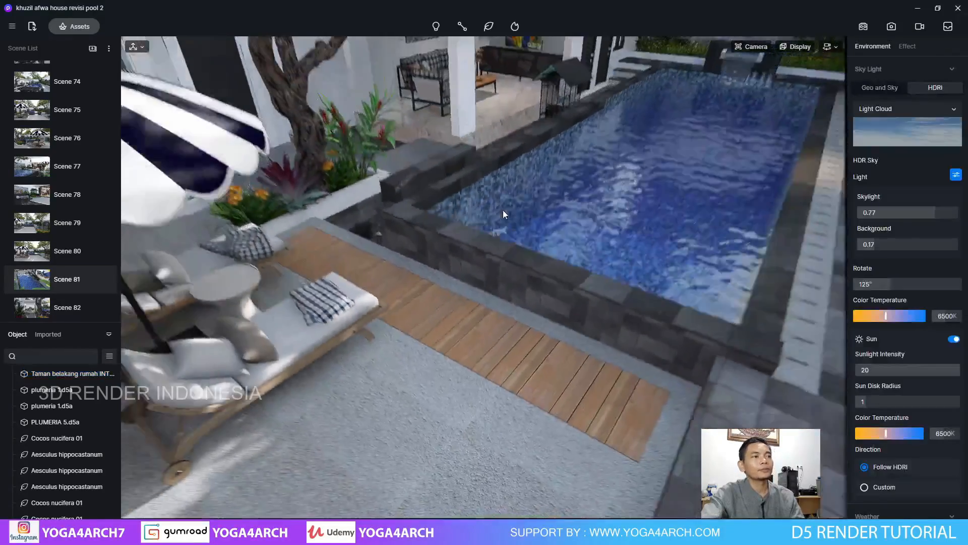
right_click_drag(480, 228, 503, 111)
scroll(502, 111, "up", 10)
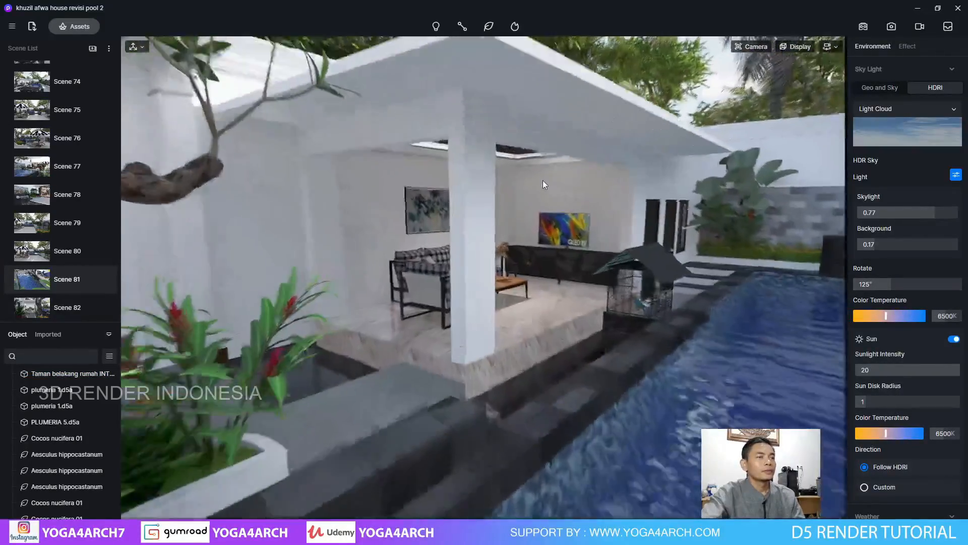
scroll(543, 180, "up", 10)
mouse_move(542, 180)
right_mouse_down()
mouse_move(595, 128)
mouse_move(562, 207)
mouse_move(435, 157)
mouse_move(592, 274)
mouse_move(455, 256)
right_mouse_up()
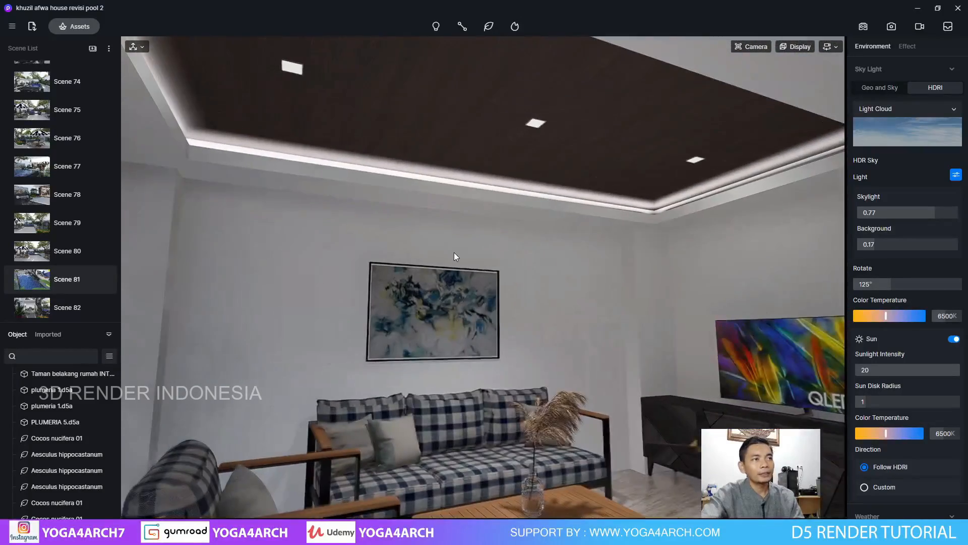
right_click_drag(663, 320, 352, 364)
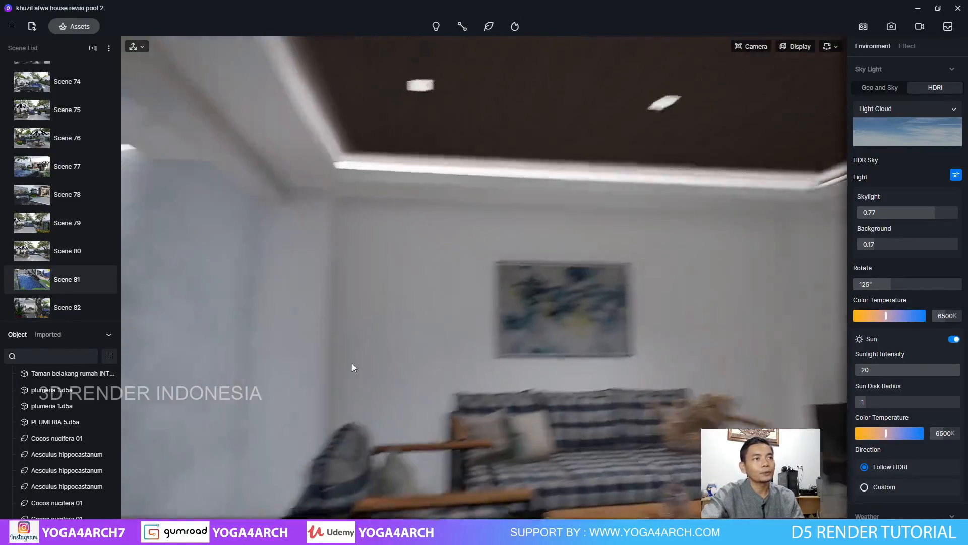
mouse_move(621, 283)
right_mouse_down()
mouse_move(425, 184)
mouse_move(504, 206)
right_mouse_up()
key("s")
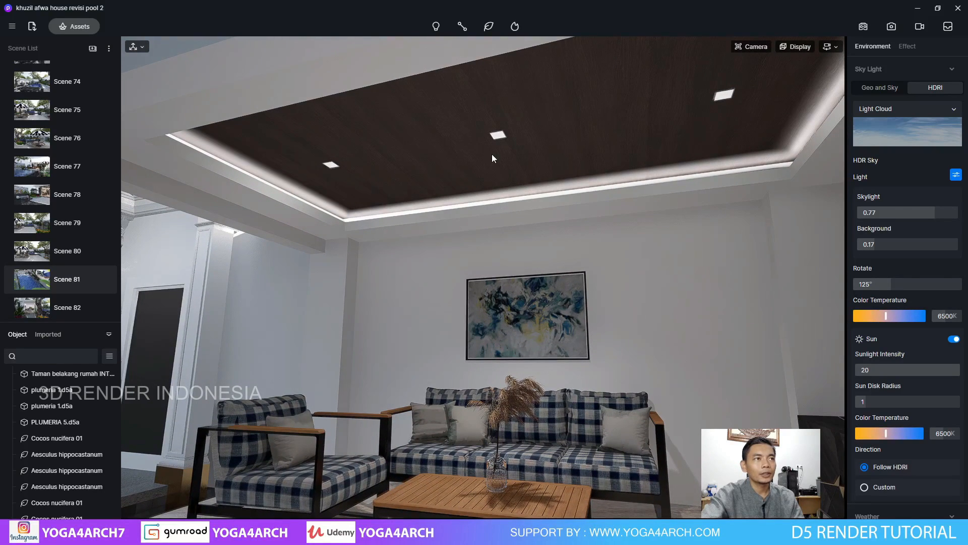
right_click_drag(492, 158, 500, 134)
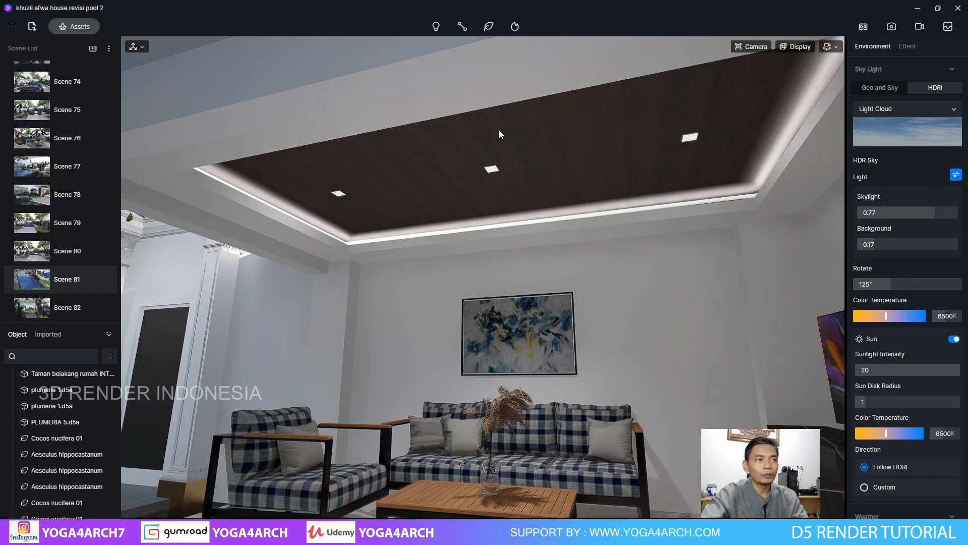
key("Tab")
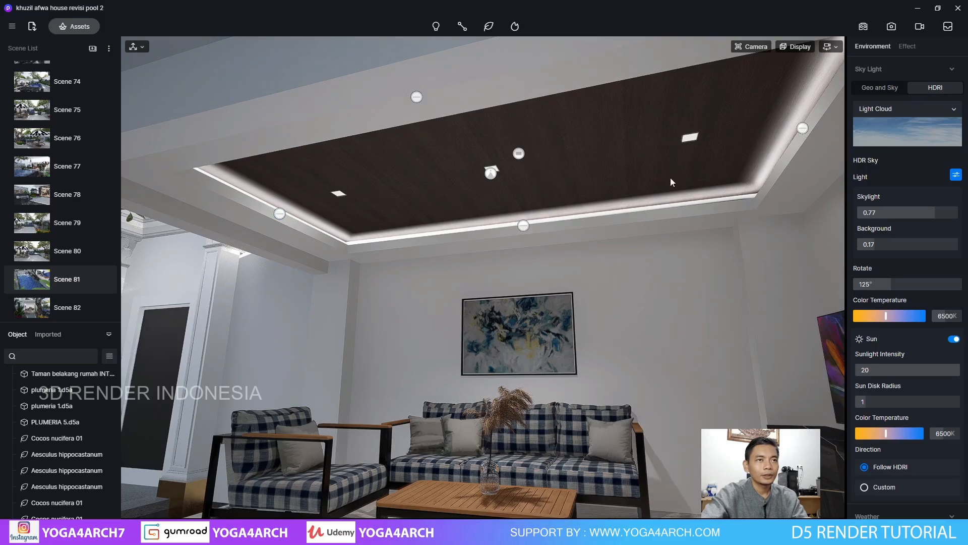
- Set the color temperature of all four light strips around the lounge ceiling cove to 4500 and deselect them
mouse_move(462, 280)
right_mouse_down()
mouse_move(540, 372)
mouse_move(496, 373)
mouse_move(561, 224)
mouse_move(467, 161)
right_mouse_up()
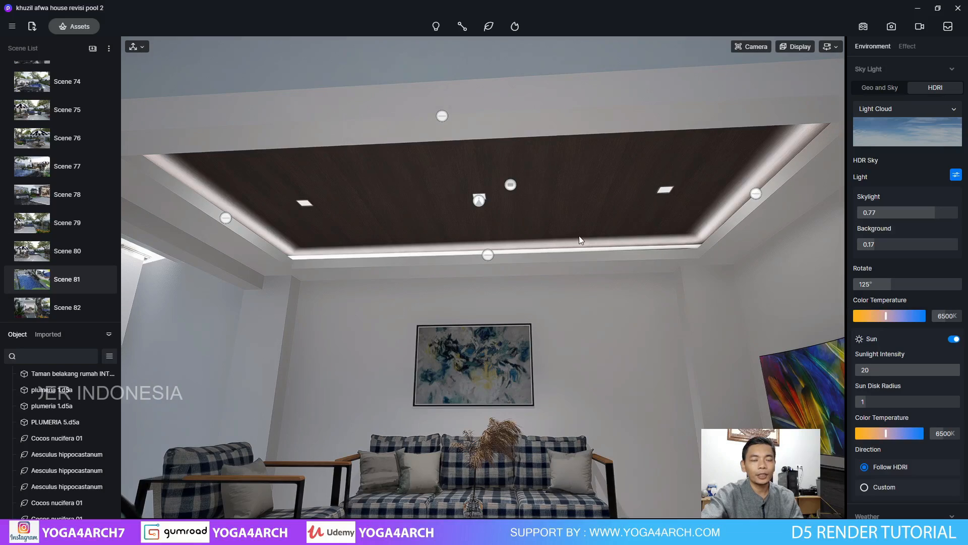
mouse_move(438, 238)
right_mouse_down()
mouse_move(541, 231)
mouse_move(700, 250)
mouse_move(765, 225)
right_mouse_up()
key("a")
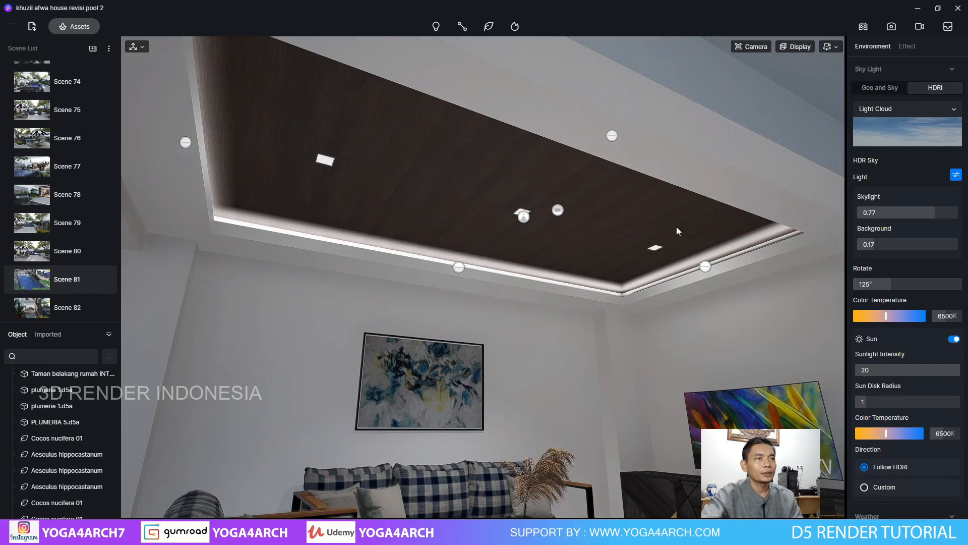
left_click(186, 143)
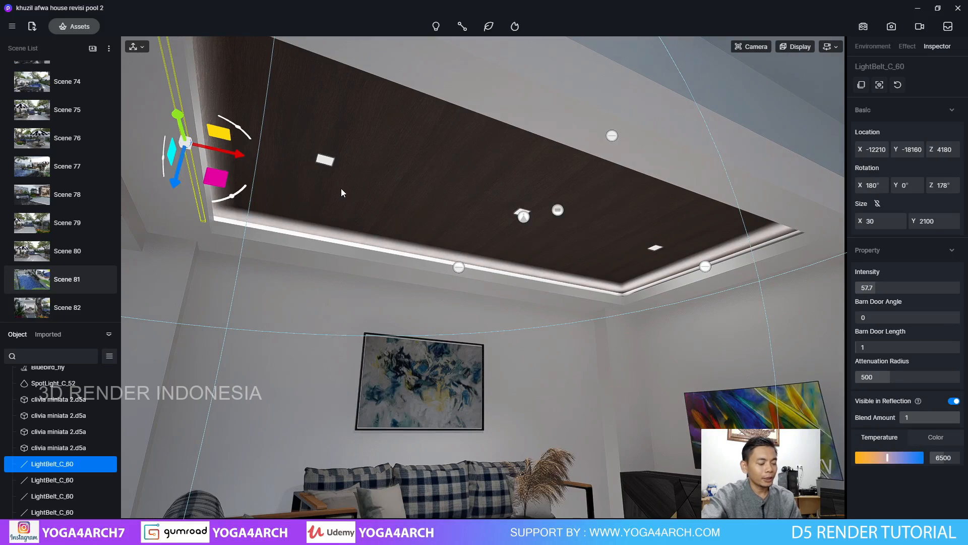
left_click(459, 267, "ctrl")
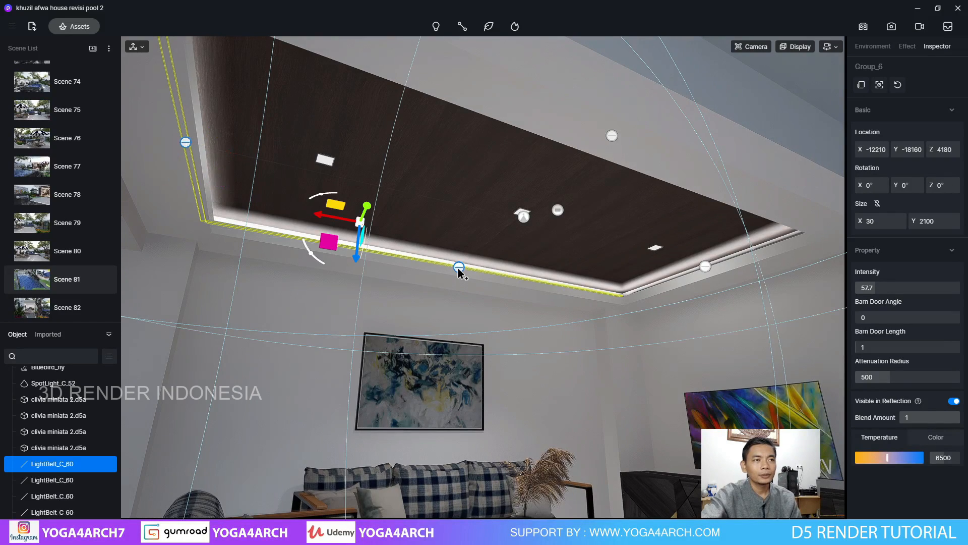
left_click(612, 136, "ctrl")
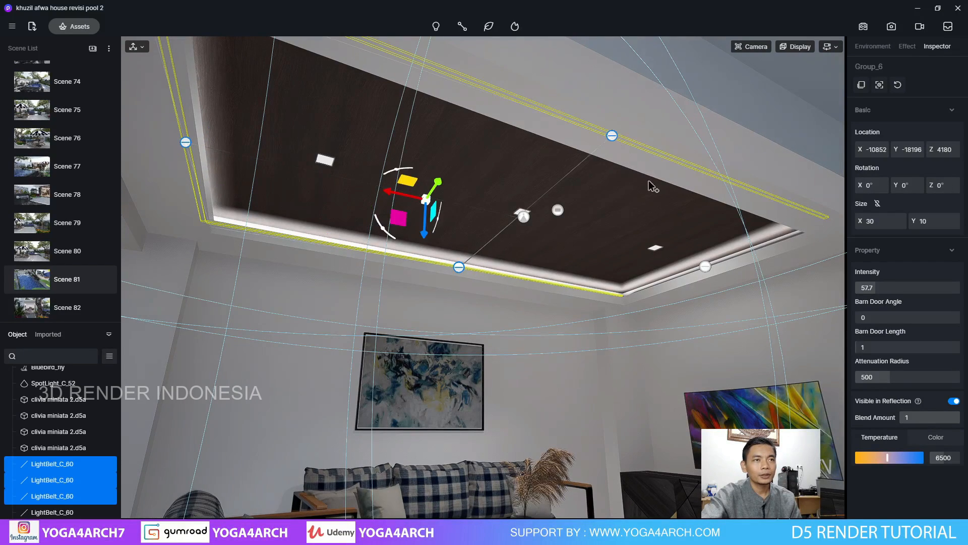
left_click(705, 266, "ctrl")
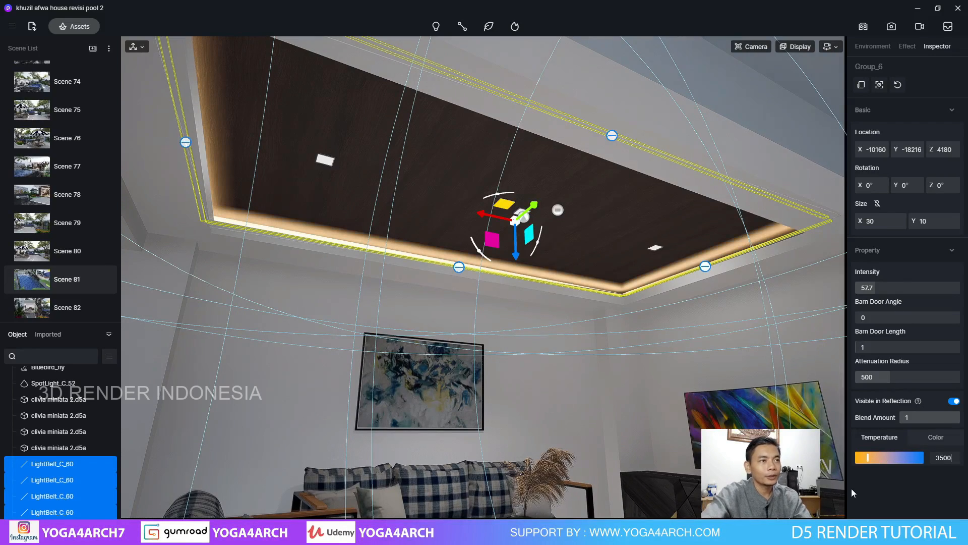
middle_click_drag(544, 385, 525, 355)
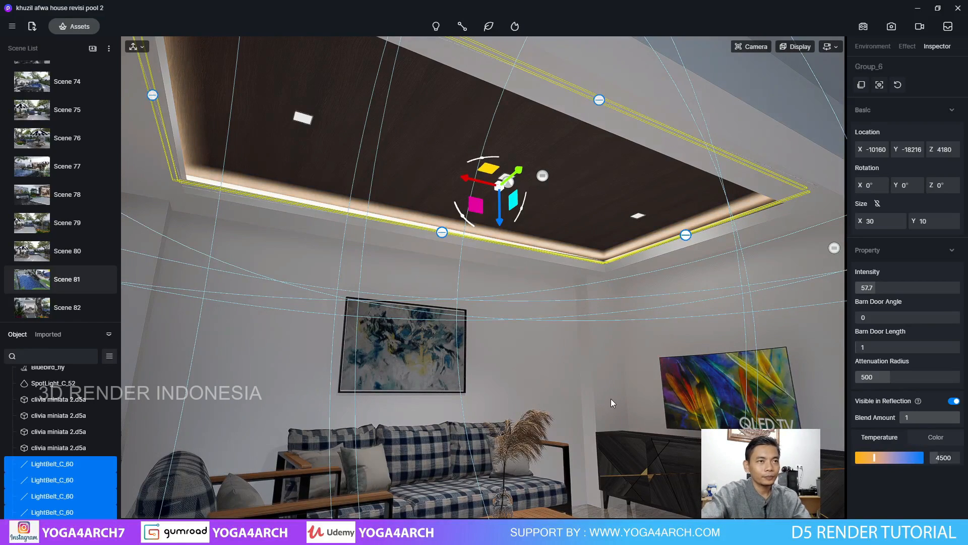
key("Escape")
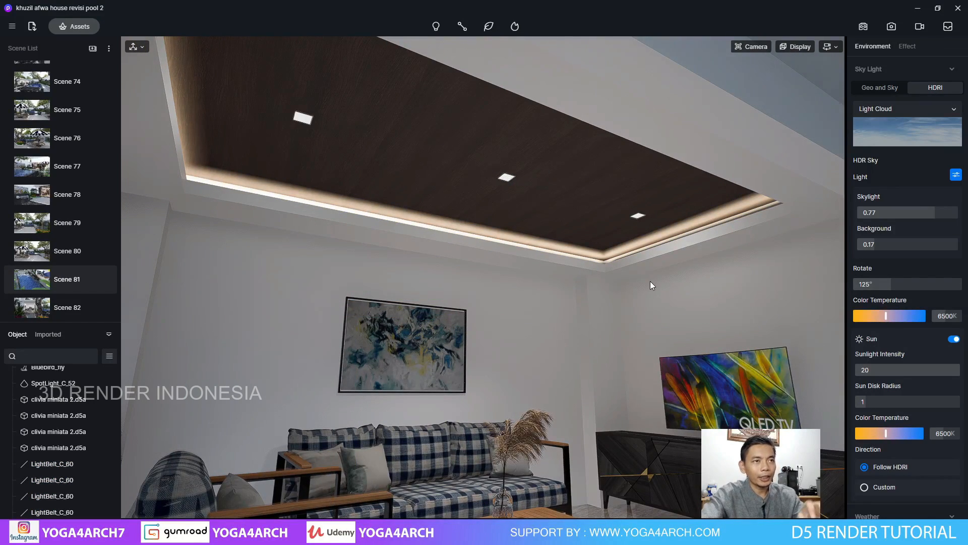
- Examine the ceiling cove lighting from different sides of the covered lounge
mouse_move(651, 282)
right_mouse_down()
mouse_move(604, 303)
mouse_move(411, 301)
mouse_move(654, 315)
mouse_move(175, 268)
right_mouse_up()
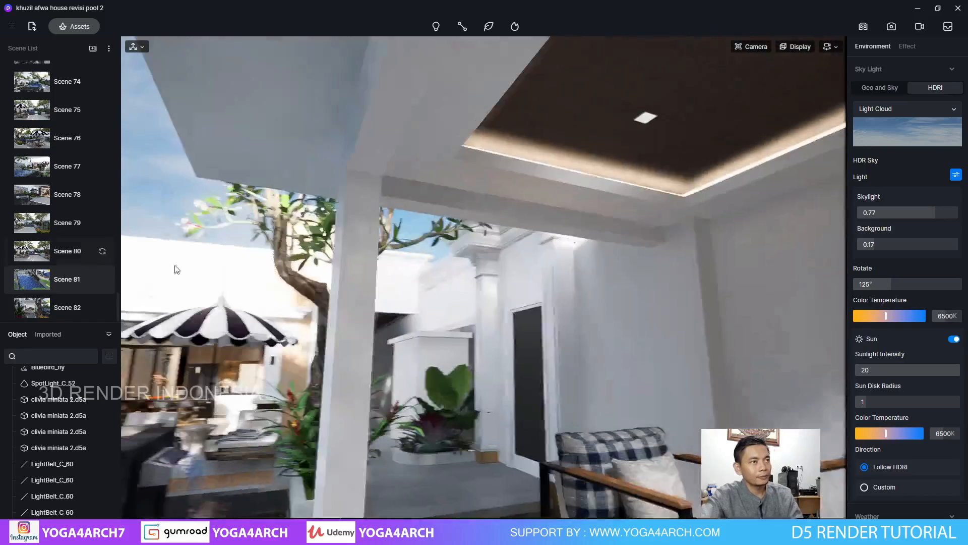
mouse_move(547, 184)
right_mouse_down()
mouse_move(186, 278)
mouse_move(336, 247)
right_mouse_up()
scroll(307, 252, "down", 5)
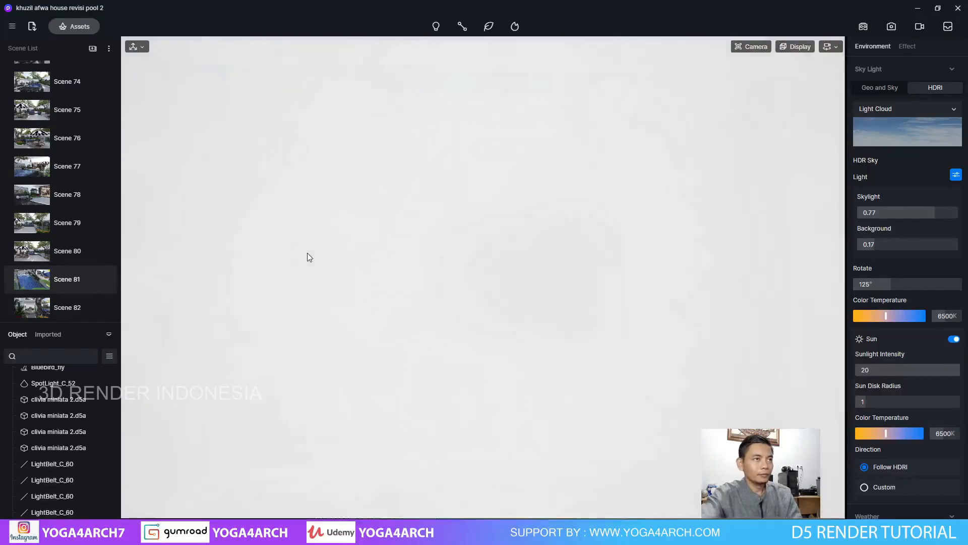
scroll(314, 249, "up", 3)
right_click_drag(459, 219, 434, 209)
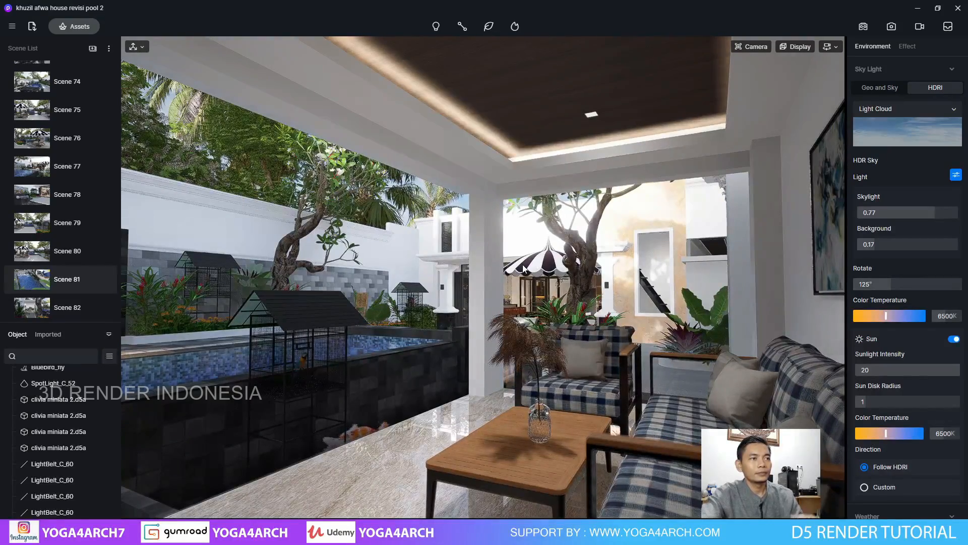
right_click_drag(502, 267, 616, 267)
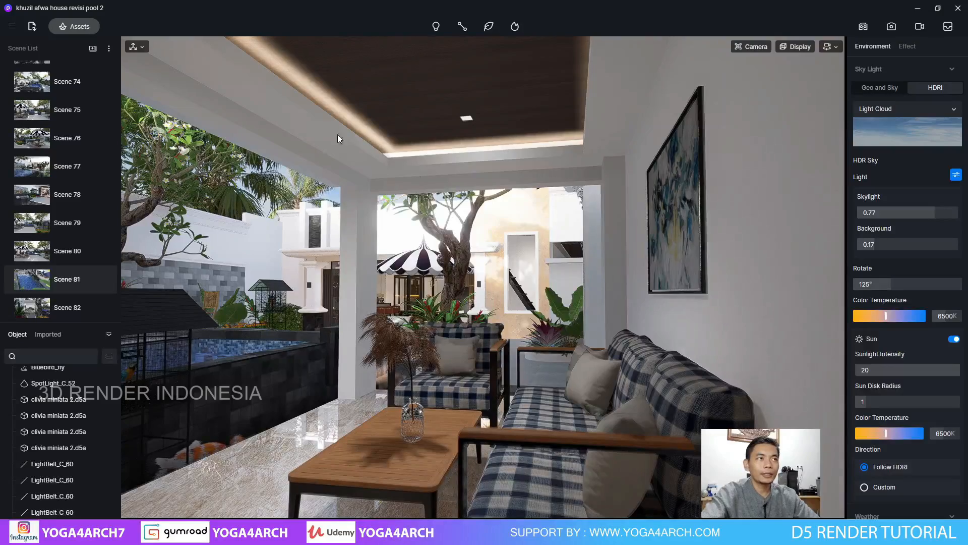
mouse_move(330, 100)
right_mouse_down()
mouse_move(446, 120)
mouse_move(379, 159)
mouse_move(510, 107)
mouse_move(603, 116)
mouse_move(760, 233)
mouse_move(573, 39)
mouse_move(607, 146)
mouse_move(590, 86)
mouse_move(510, 147)
mouse_move(597, 152)
mouse_move(568, 206)
mouse_move(709, 167)
right_mouse_up()
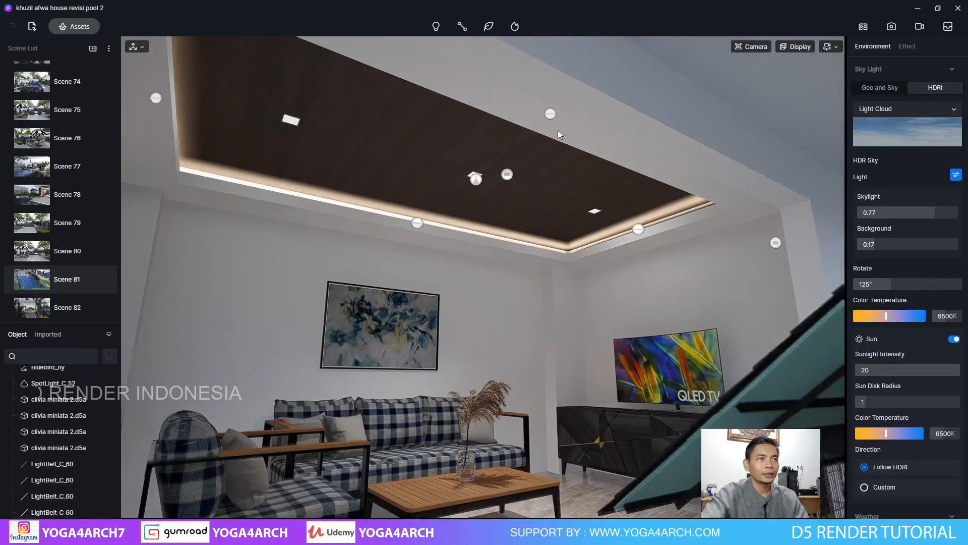
- Delete all four light strips around the lounge ceiling cove
left_click(549, 118)
left_click(658, 259)
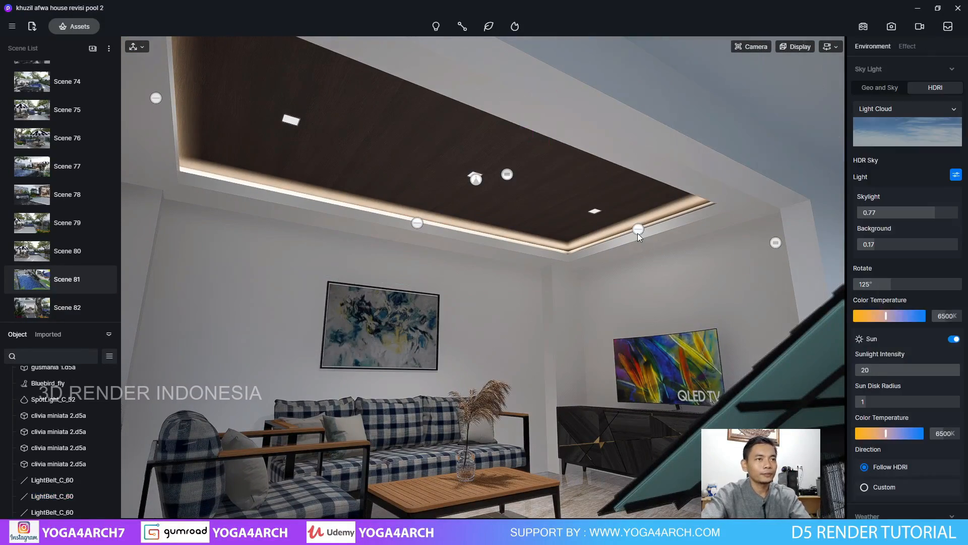
left_click(639, 230)
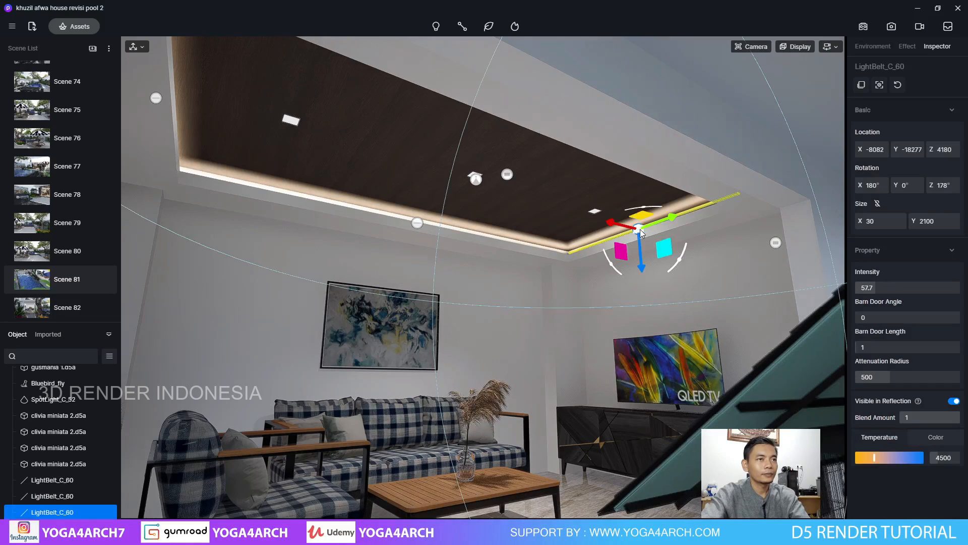
key("Delete")
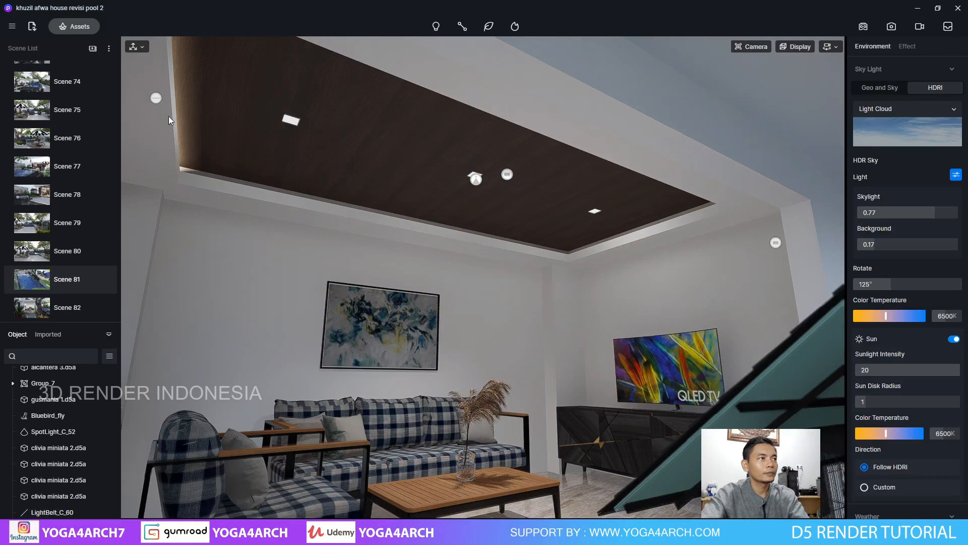
left_click(156, 101)
key("Delete")
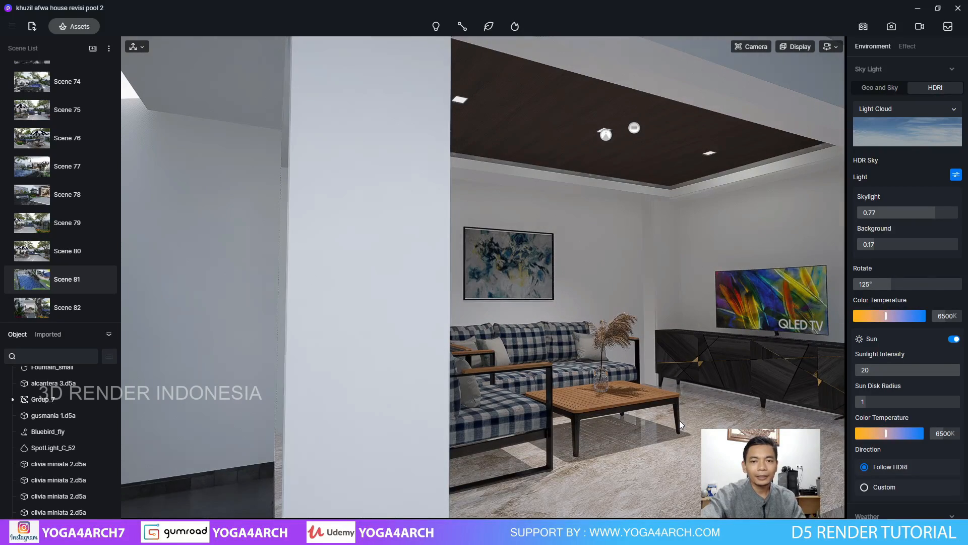
- Add a new strip light in the ceiling cove above the wall with the painting
key("d")
mouse_move(597, 385)
right_mouse_down()
mouse_move(539, 343)
mouse_move(523, 305)
right_mouse_up()
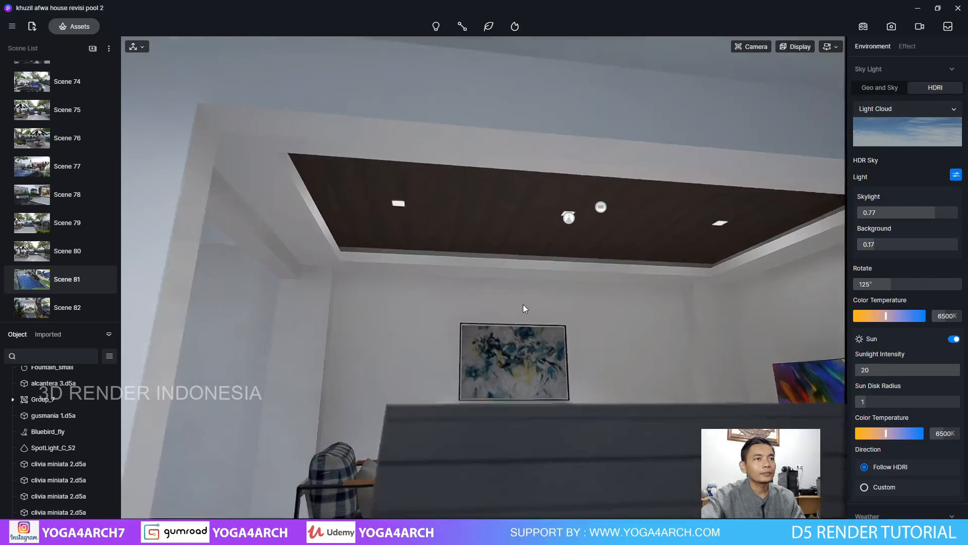
key("w")
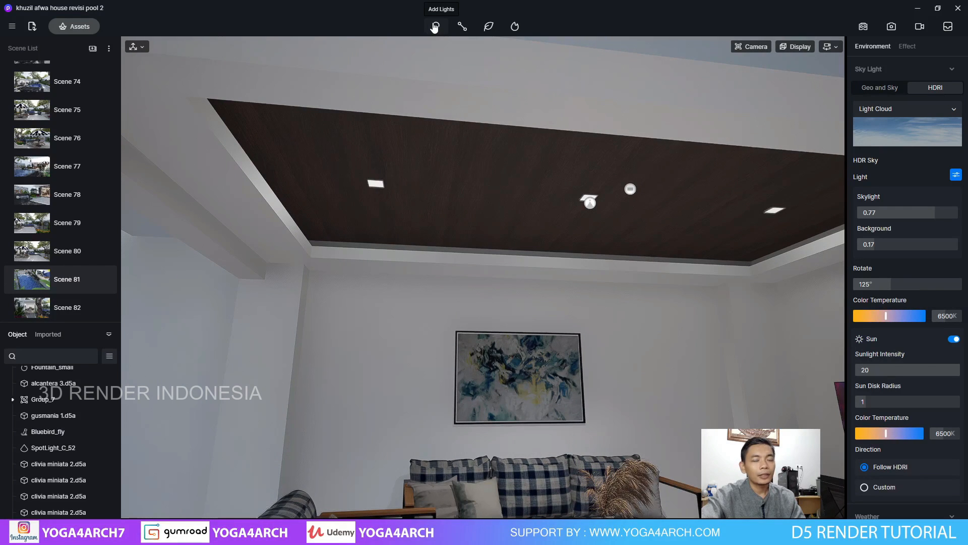
left_click(434, 26)
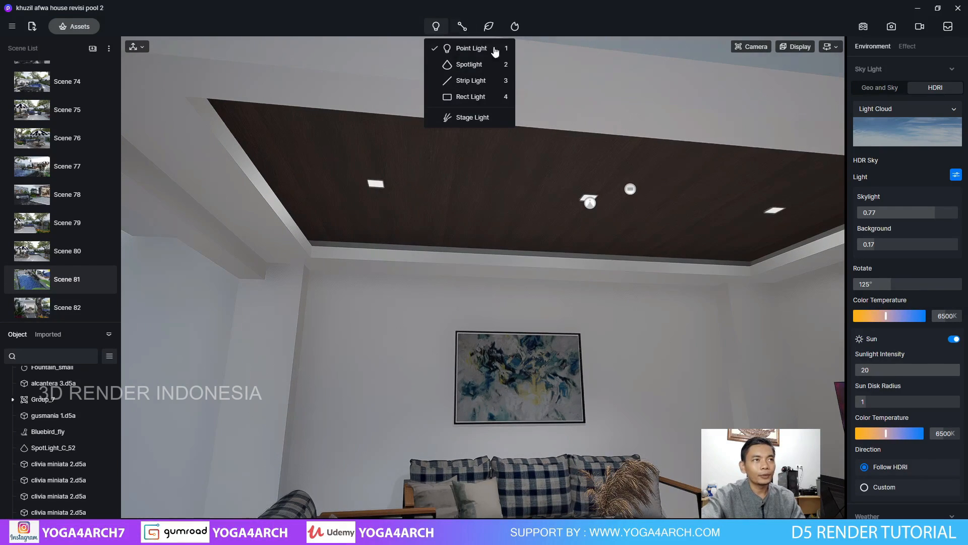
left_click(470, 80)
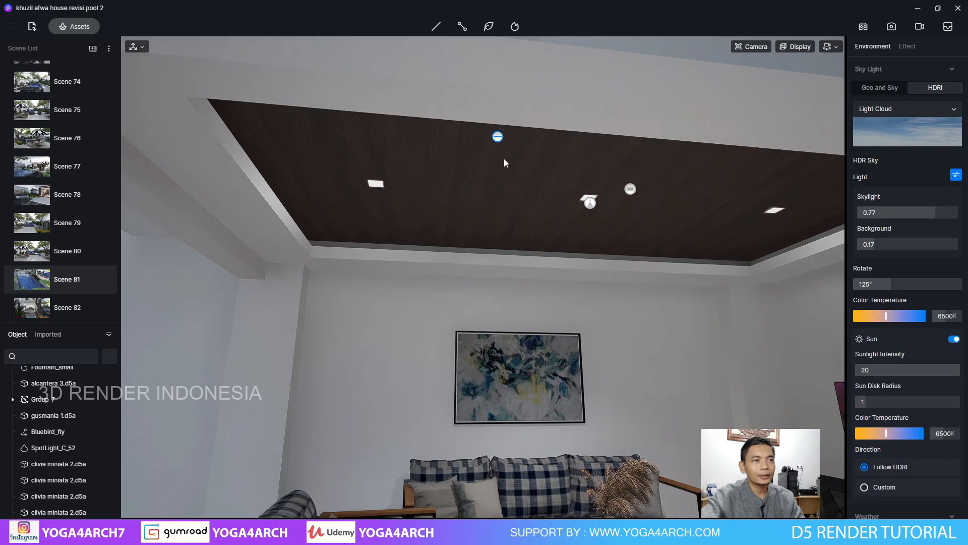
left_click(548, 262)
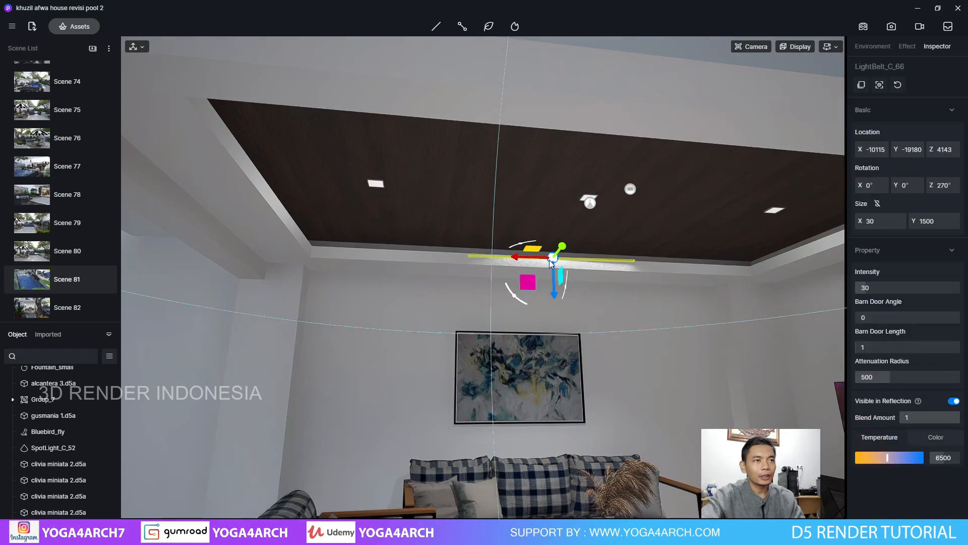
- Flip the new strip light to shine up at the wood ceiling, with rotation X 180°, Y 1° and Z 90°
key("w")
right_click_drag(528, 279, 753, 303)
key("w")
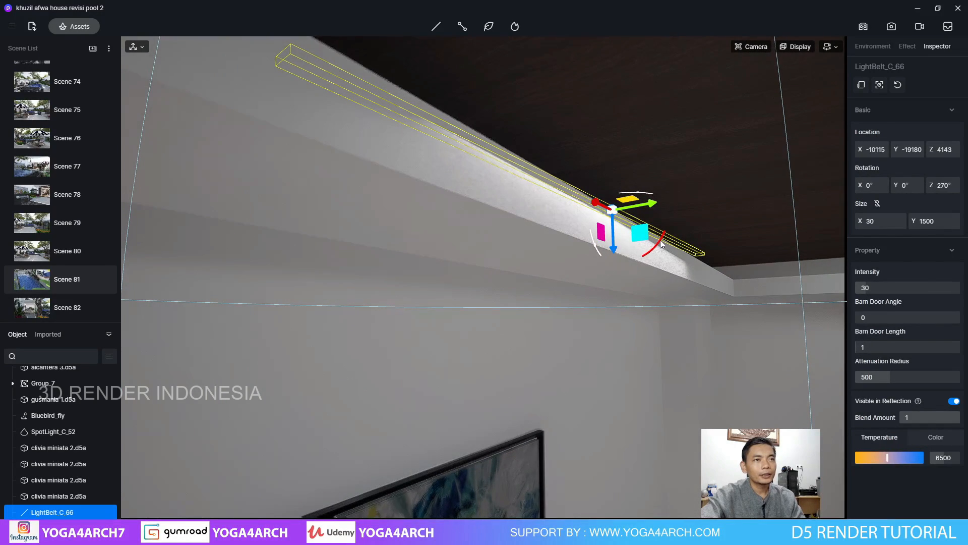
left_click_drag(660, 244, 564, 183)
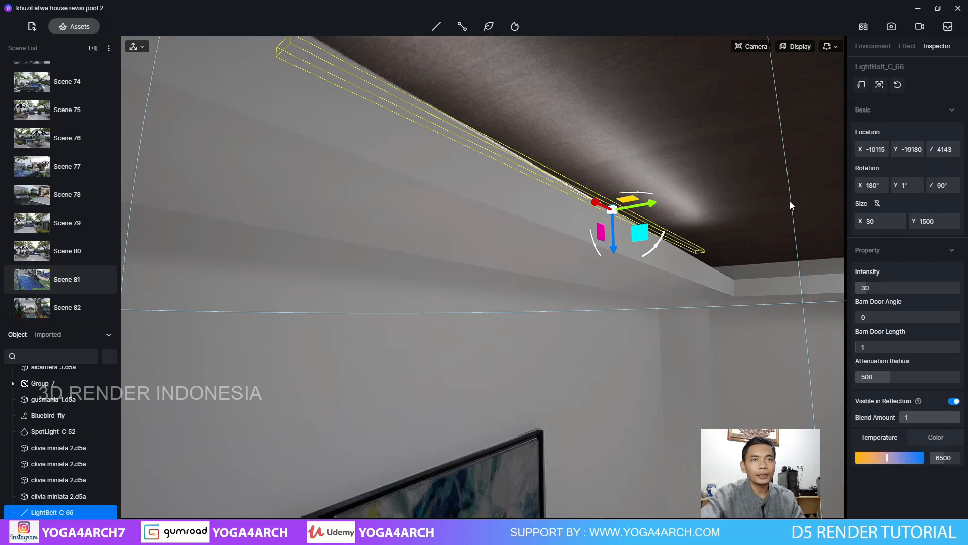
- Lower the strip light in the cove to a Z location of about 4109
mouse_move(699, 234)
right_mouse_down()
mouse_move(395, 223)
mouse_move(350, 210)
right_mouse_up()
right_click_drag(590, 221, 474, 208)
key("w")
key("s")
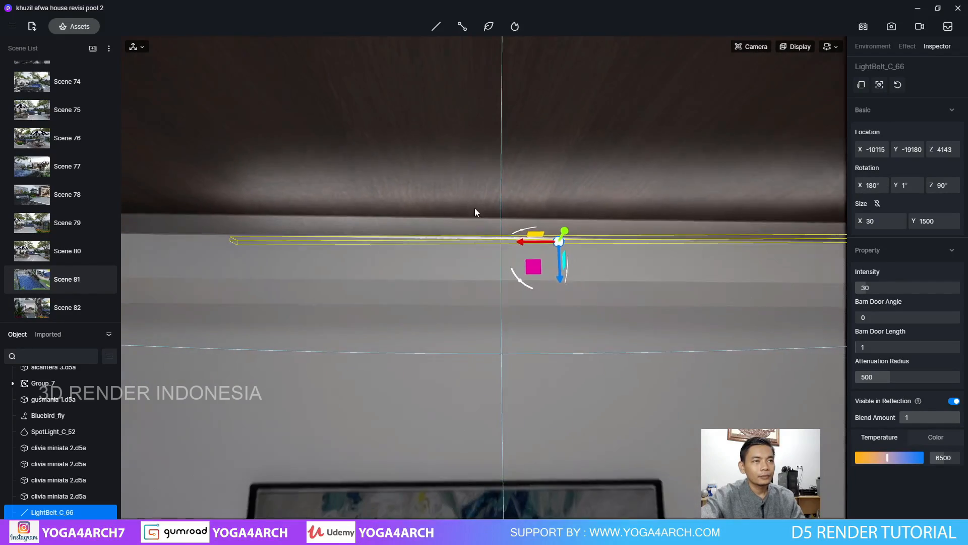
scroll(527, 249, "up", 1)
scroll(527, 249, "up", 2)
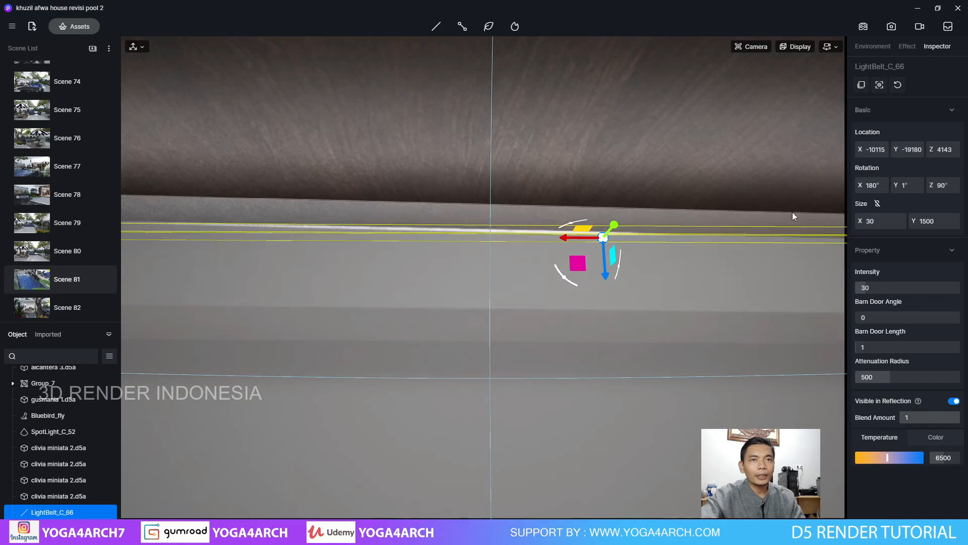
right_click_drag(662, 253, 570, 291)
left_click_drag(588, 293, 583, 306)
right_click_drag(583, 306, 526, 350)
middle_click_drag(403, 280, 637, 308)
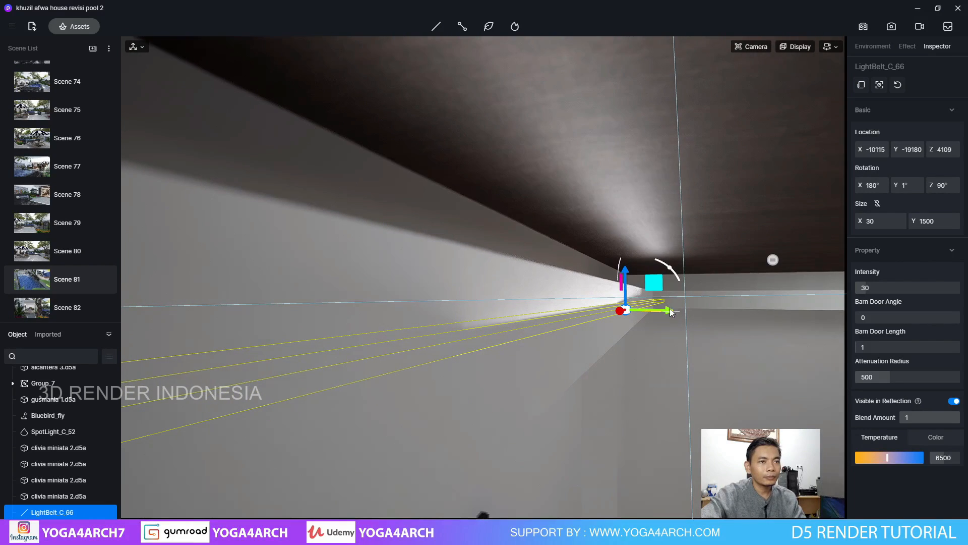
- Try Z rotations of 66°, 90°, 80° and 95° on the strip light
left_click_drag(671, 310, 682, 311)
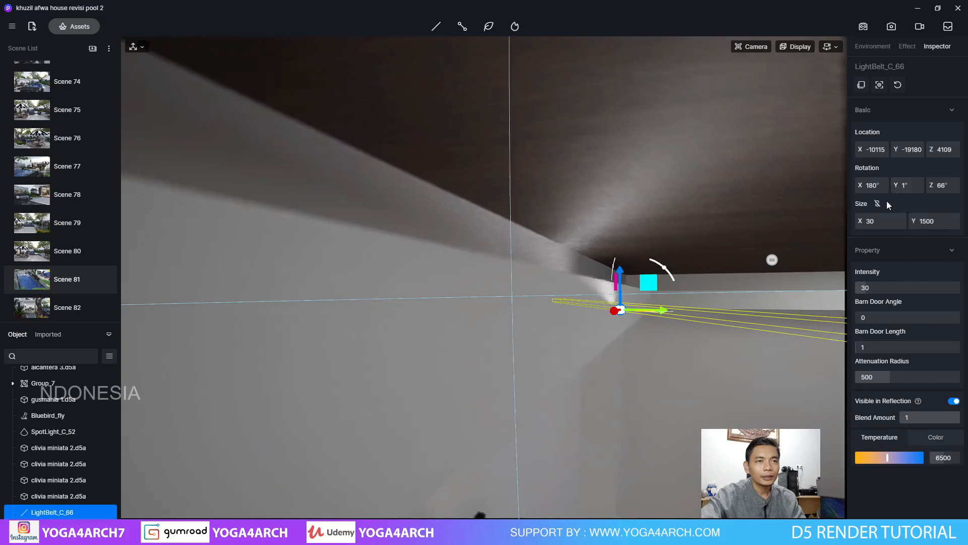
middle_click_drag(706, 263, 244, 258)
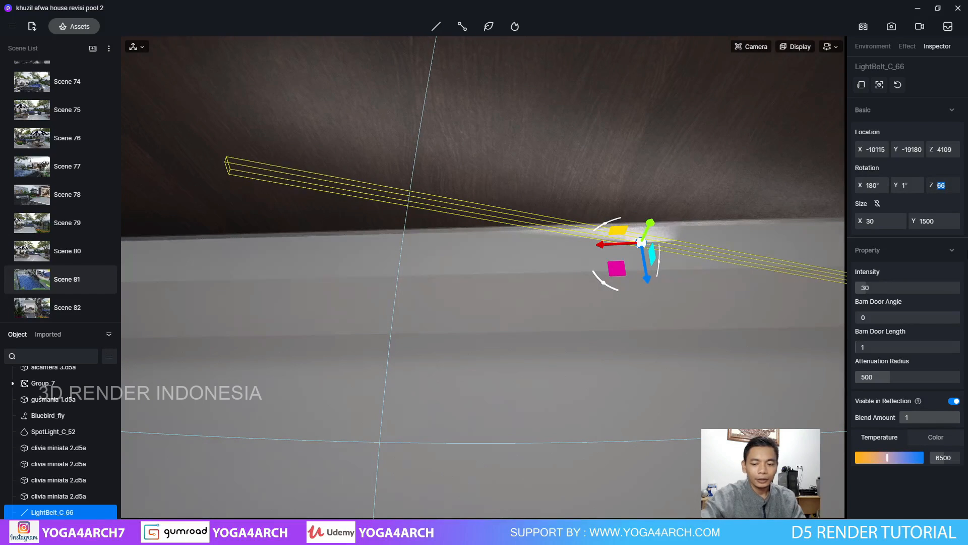
key("Return")
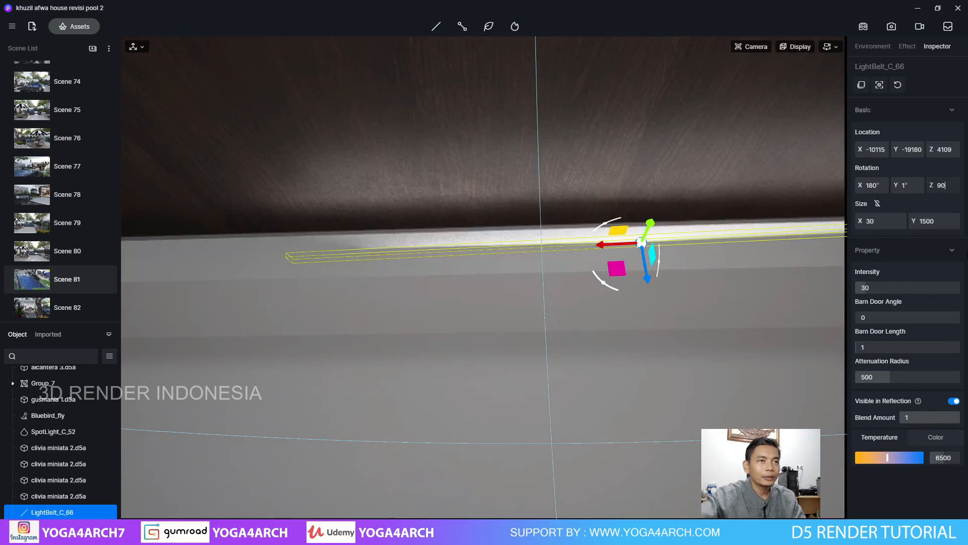
right_click_drag(698, 279, 768, 307)
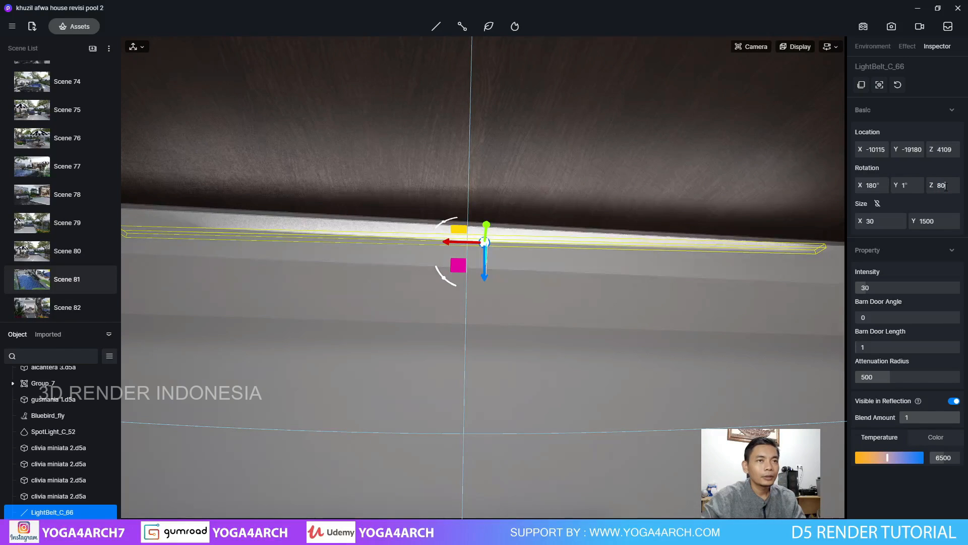
key("Return")
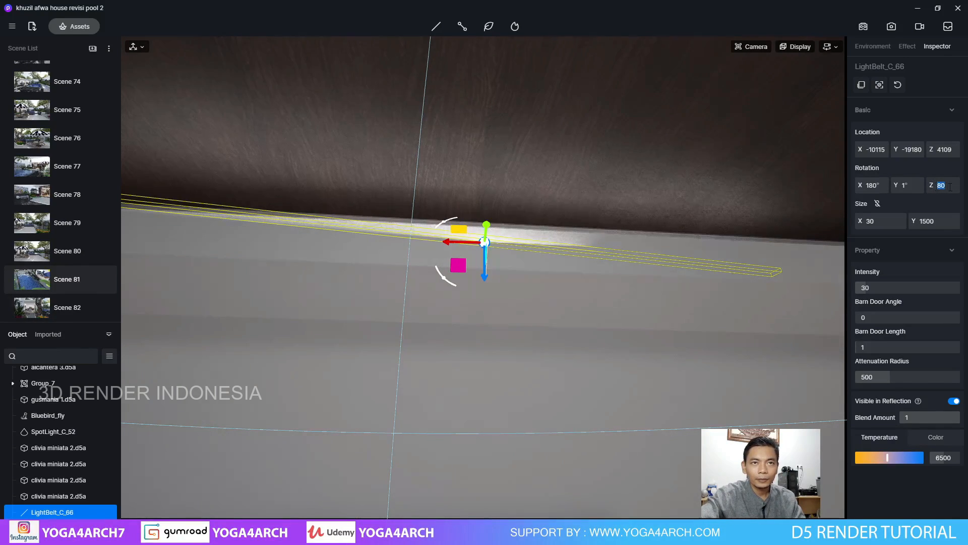
key("Return")
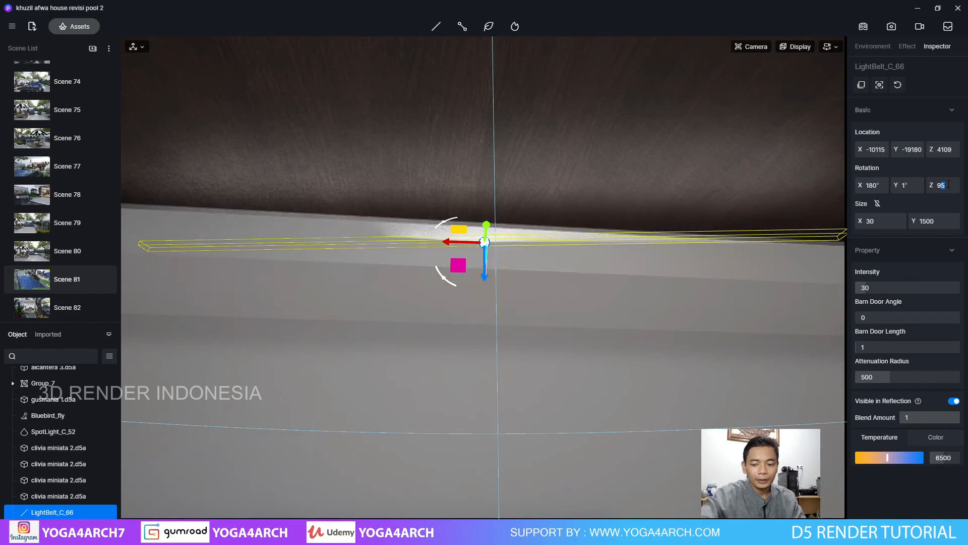
key("Return")
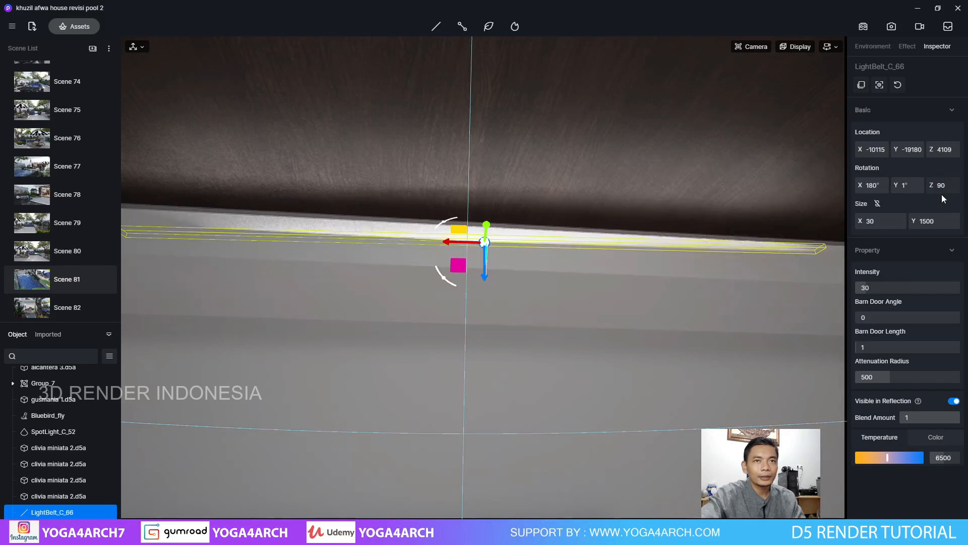
- Set the strip light's Z rotation to 87° and its Y size to 4100 to span the cove
left_click(940, 185)
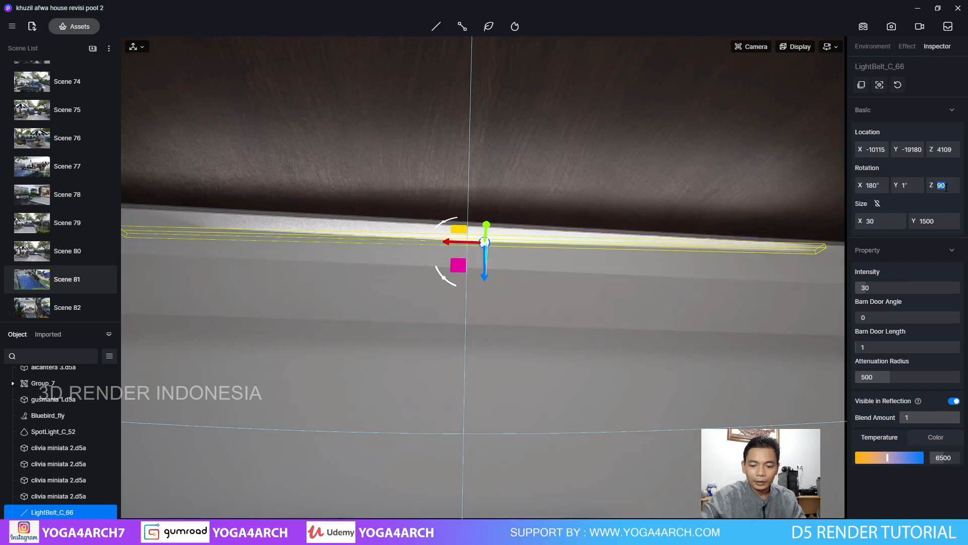
key("Return")
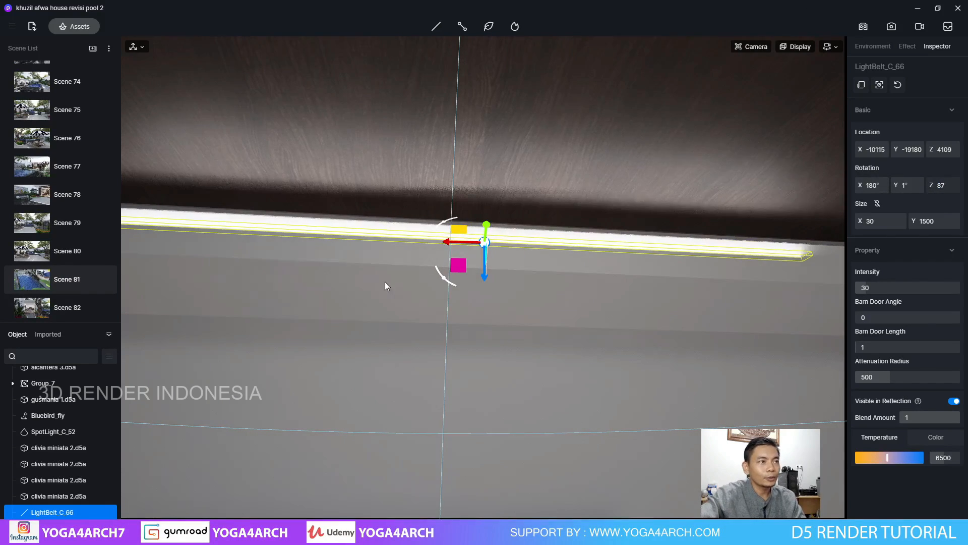
mouse_move(385, 285)
right_mouse_down()
mouse_move(267, 275)
mouse_move(648, 290)
mouse_move(769, 323)
mouse_move(662, 345)
mouse_move(343, 346)
mouse_move(502, 283)
mouse_move(473, 312)
right_mouse_up()
scroll(662, 344, "up", 2)
scroll(356, 344, "down", 3)
scroll(473, 312, "down", 3)
mouse_move(223, 252)
right_mouse_down()
mouse_move(304, 267)
mouse_move(249, 252)
right_mouse_up()
scroll(304, 267, "down", 2)
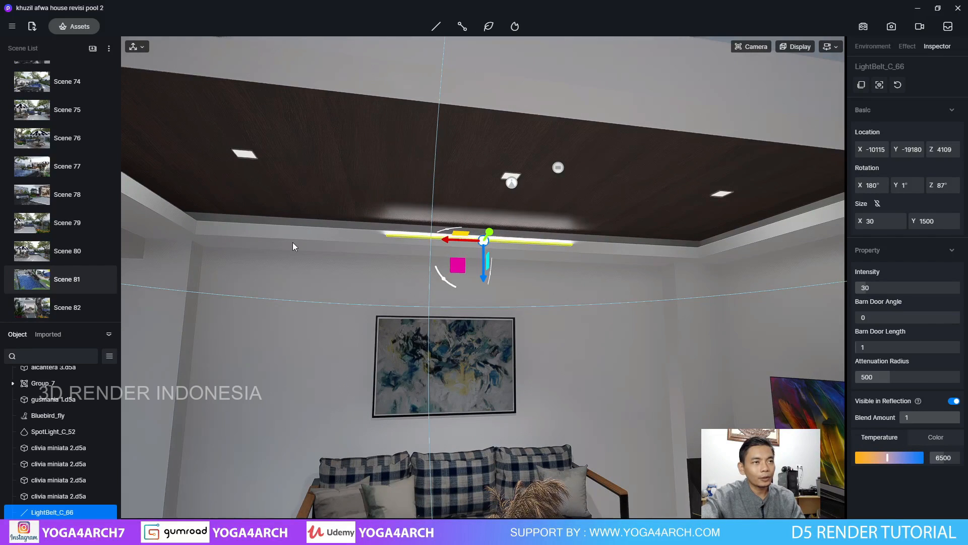
left_click(922, 222)
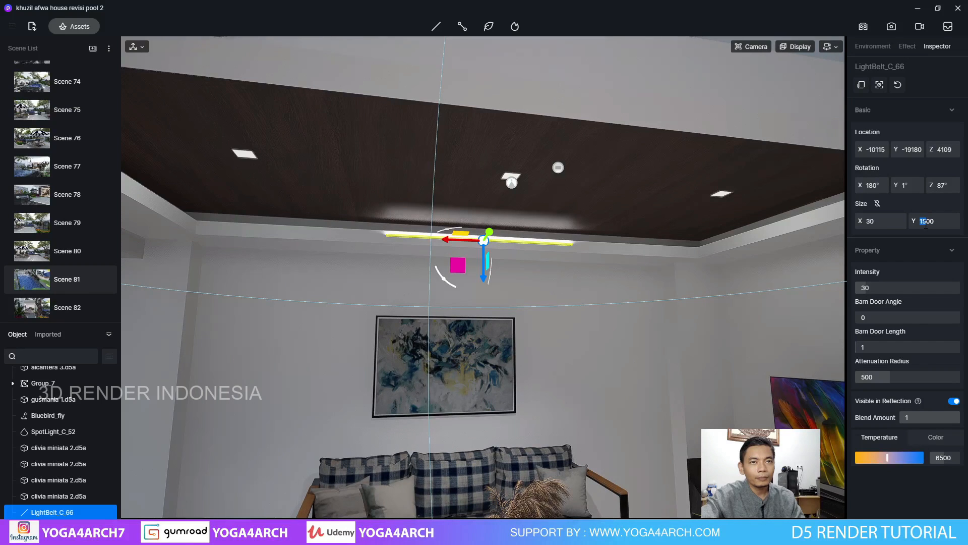
type("41")
key("Return")
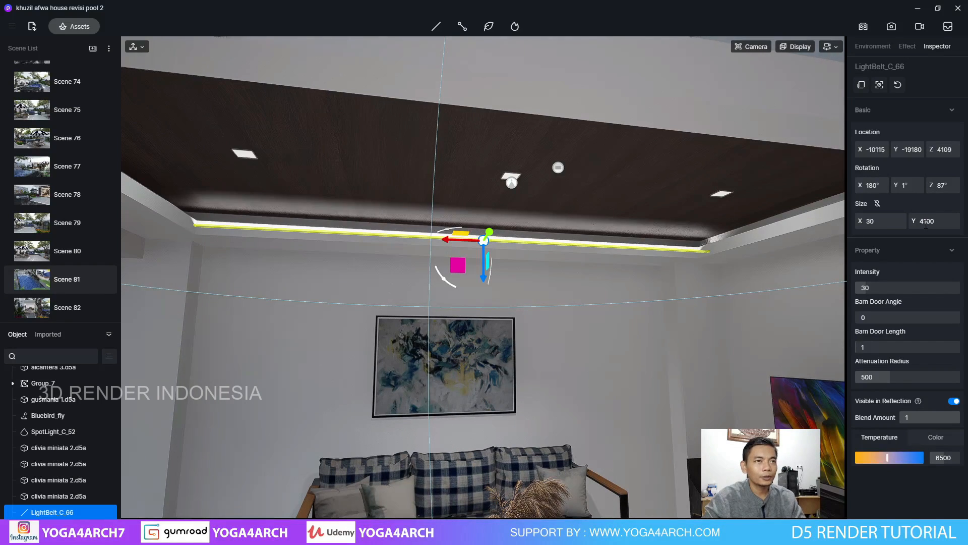
- Move the strip light up and back into the cove recess, to about Y -19336 and Z 4161
mouse_move(621, 261)
right_mouse_down()
mouse_move(545, 261)
mouse_move(556, 237)
mouse_move(701, 232)
right_mouse_up()
scroll(705, 232, "up", 4)
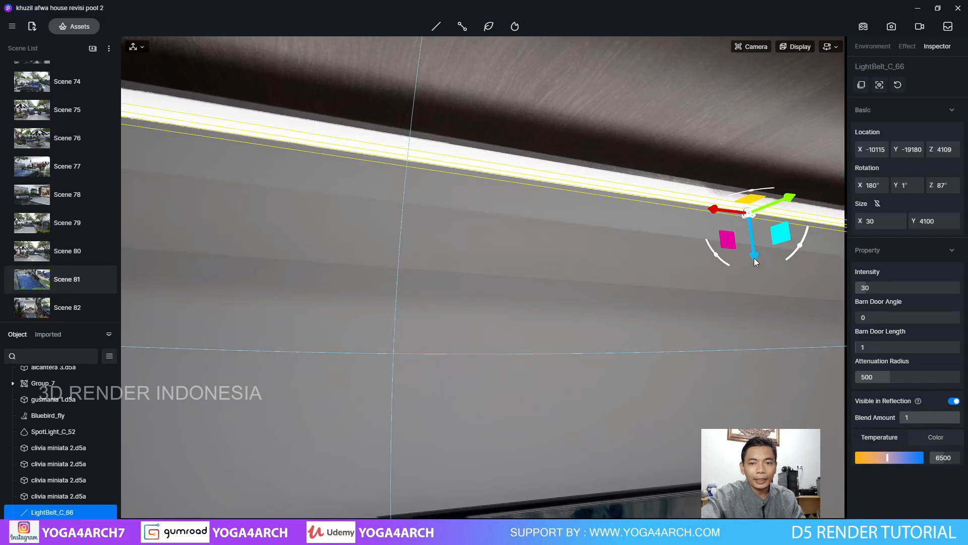
left_click_drag(754, 258, 756, 237)
right_click_drag(755, 237, 801, 219)
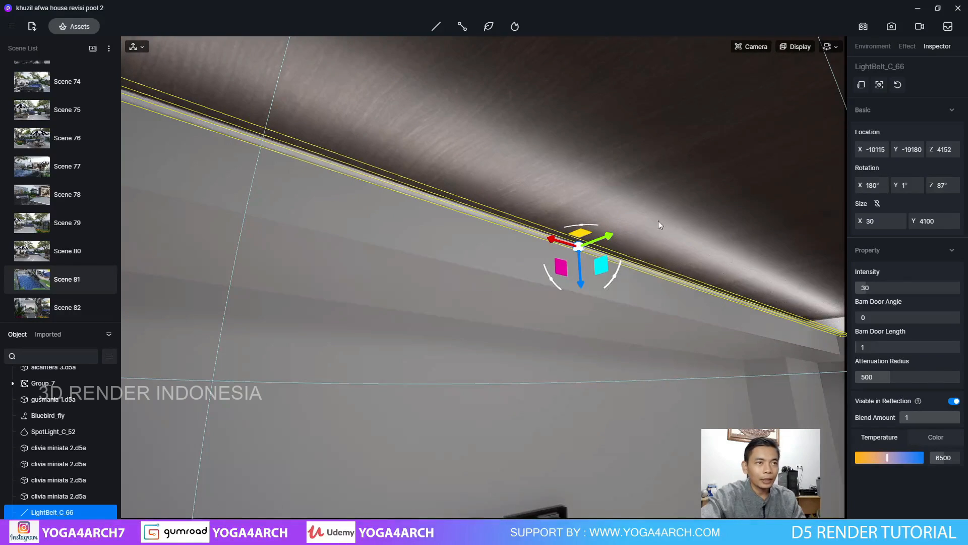
left_click_drag(609, 239, 561, 284)
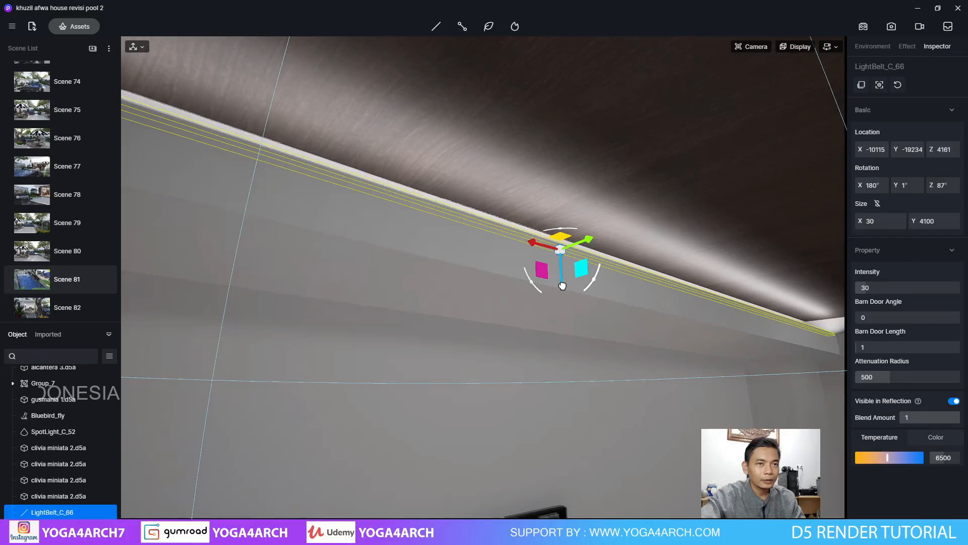
left_click_drag(586, 236, 552, 244)
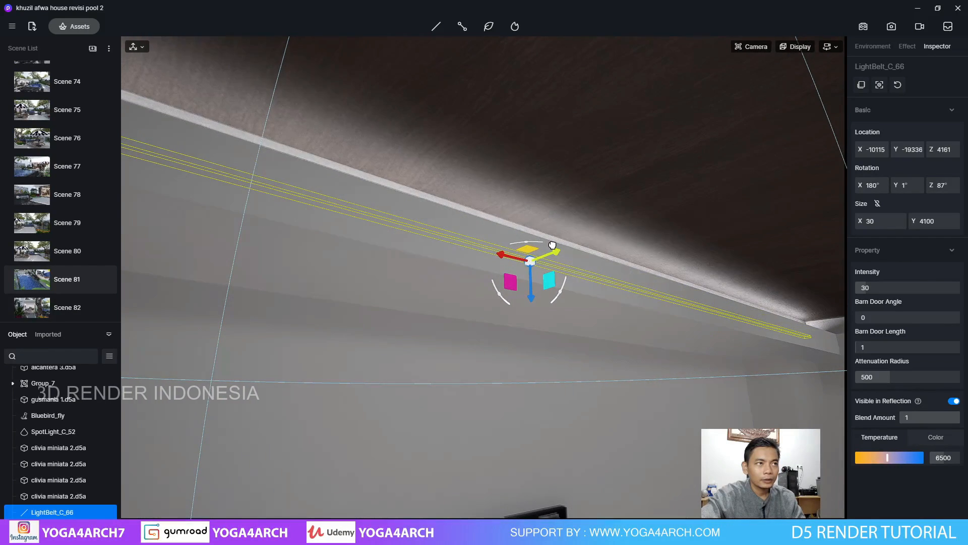
- Extend the strip light's Y size to 4200 and deselect it
mouse_move(585, 252)
right_mouse_down()
mouse_move(229, 238)
mouse_move(356, 274)
mouse_move(579, 270)
mouse_move(659, 234)
mouse_move(845, 234)
mouse_move(869, 259)
mouse_move(767, 264)
mouse_move(819, 256)
mouse_move(782, 246)
right_mouse_up()
key("s")
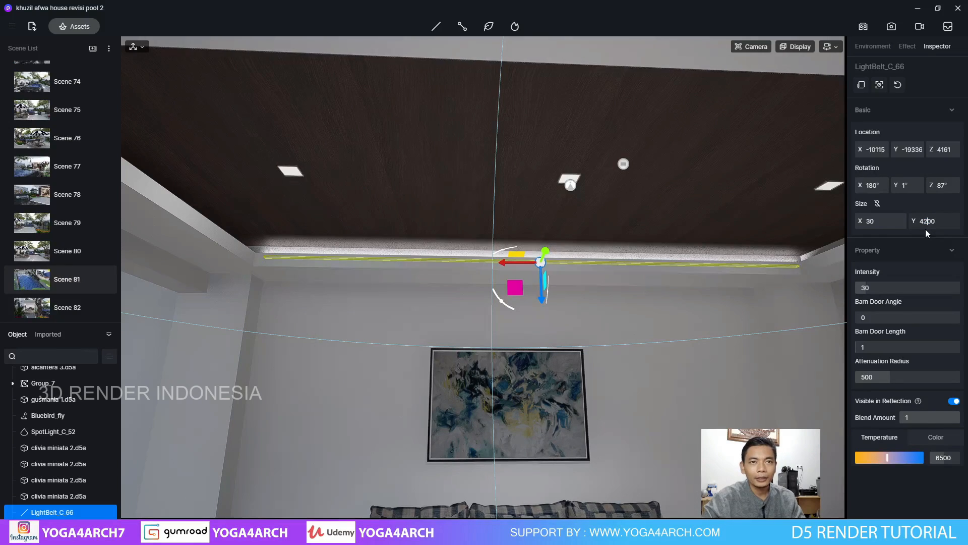
key("Return")
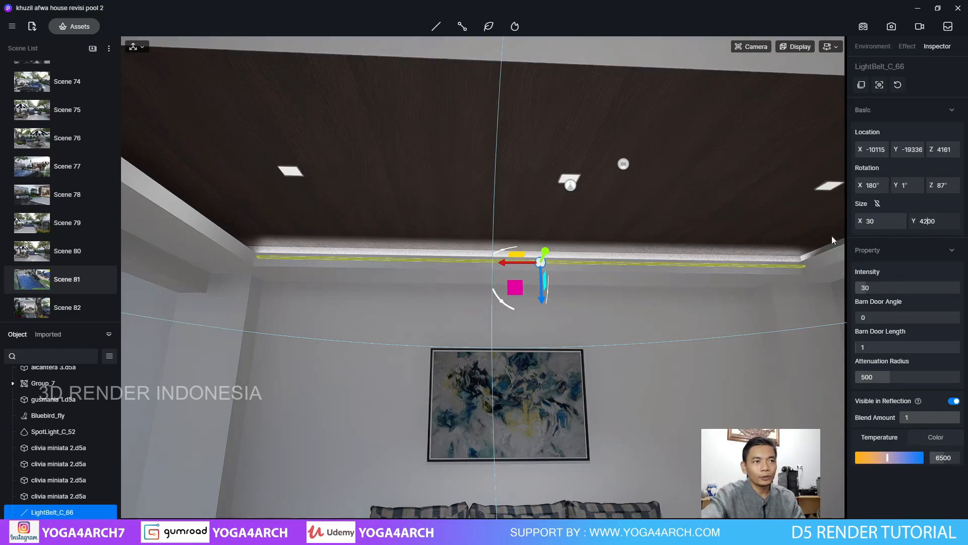
right_click_drag(641, 273, 645, 179)
key("Escape")
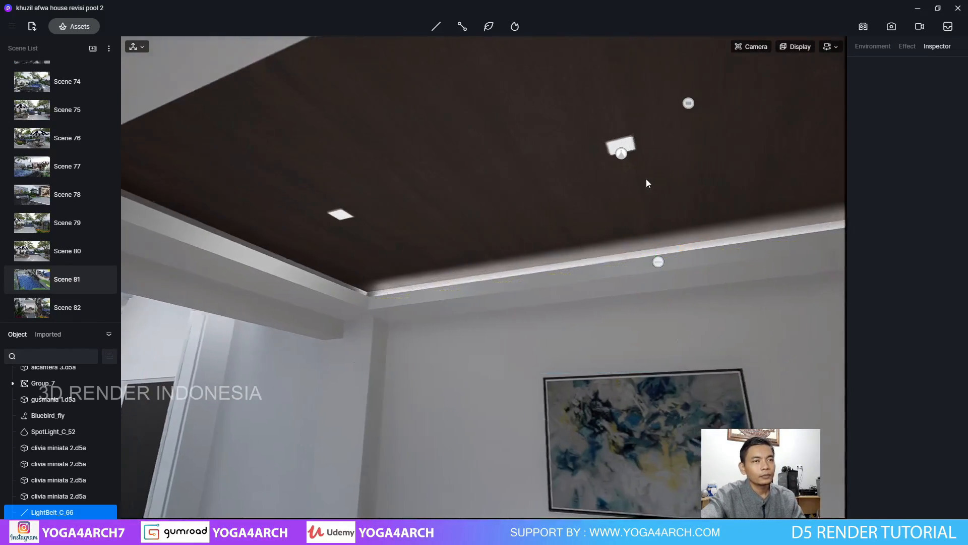
- Copy the strip light to the opposite long side of the ceiling cove, at about Y -17286
right_click_drag(716, 318, 613, 259)
left_click(678, 290)
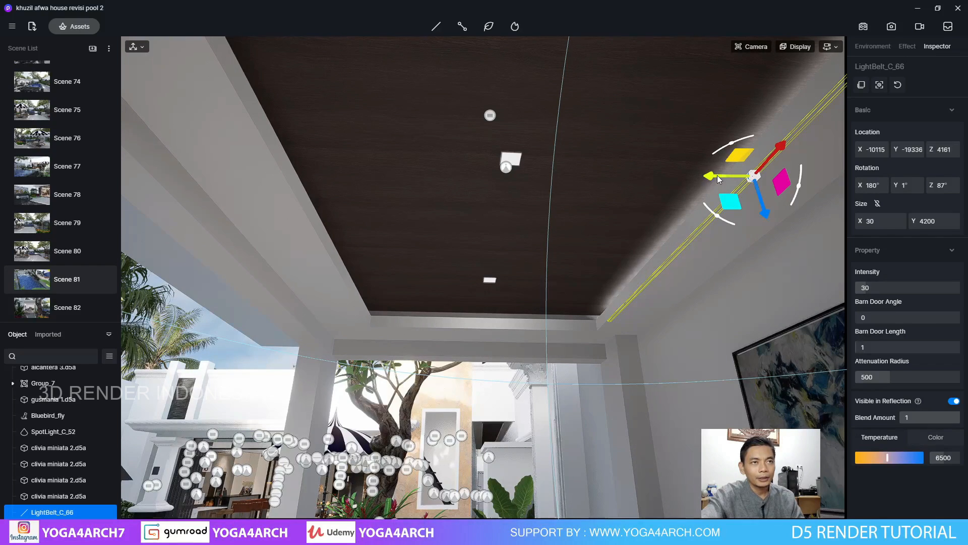
left_click_drag(710, 178, 264, 199)
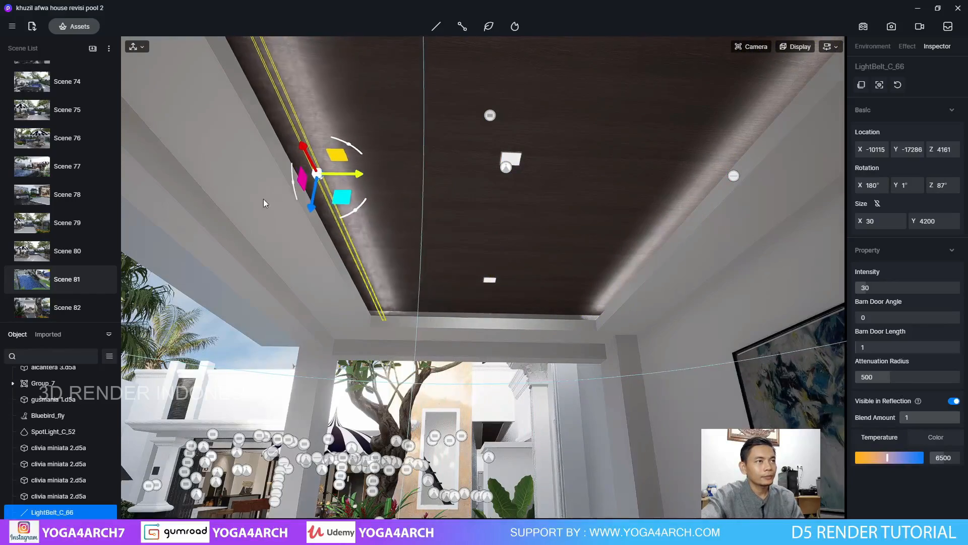
- Shift the copied long-side strip light outward into the cove recess, to about Y -17110
right_click_drag(264, 200, 216, 211)
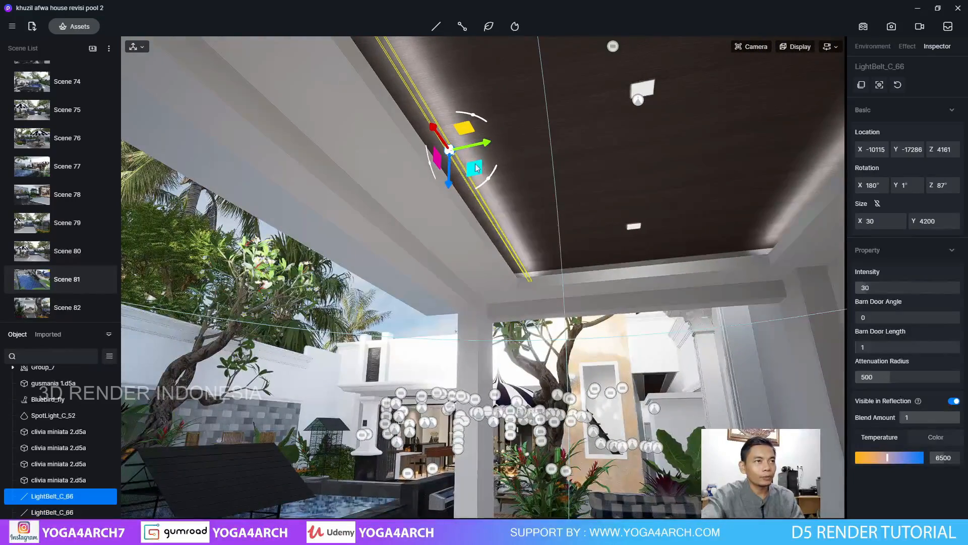
left_click_drag(487, 147, 453, 151)
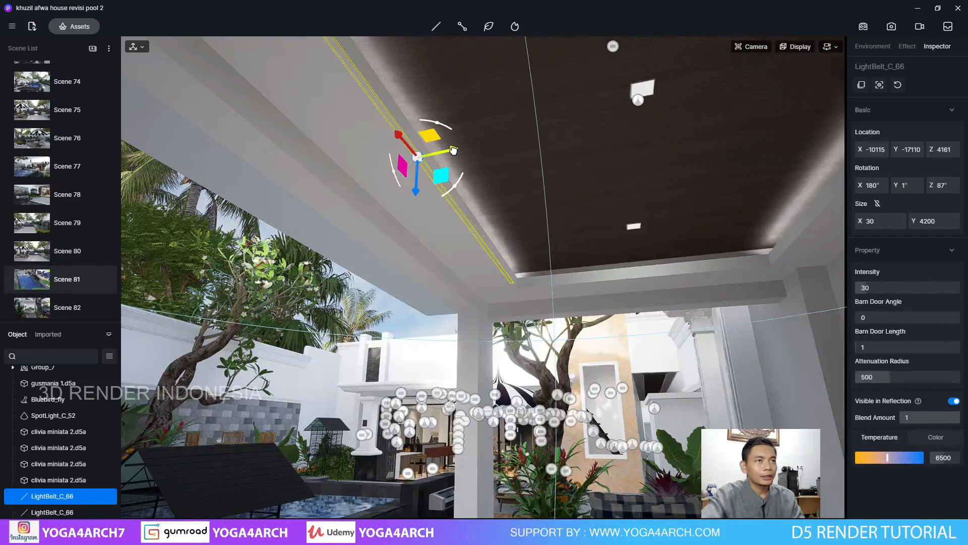
right_click_drag(476, 152, 481, 170)
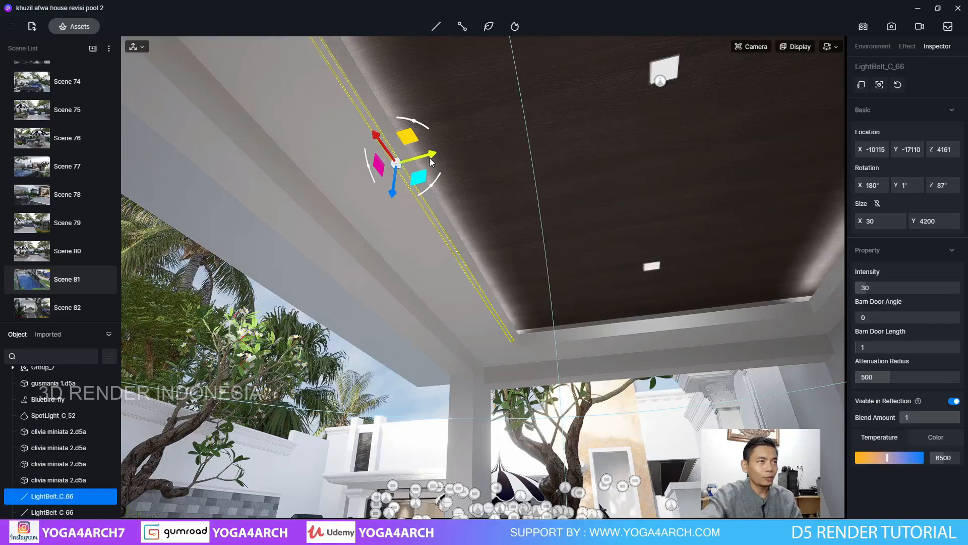
- Copy the long-side strip light to the short end of the cove facing the tree, at about X -12165, Y -18197
left_click_drag(431, 156, 688, 160)
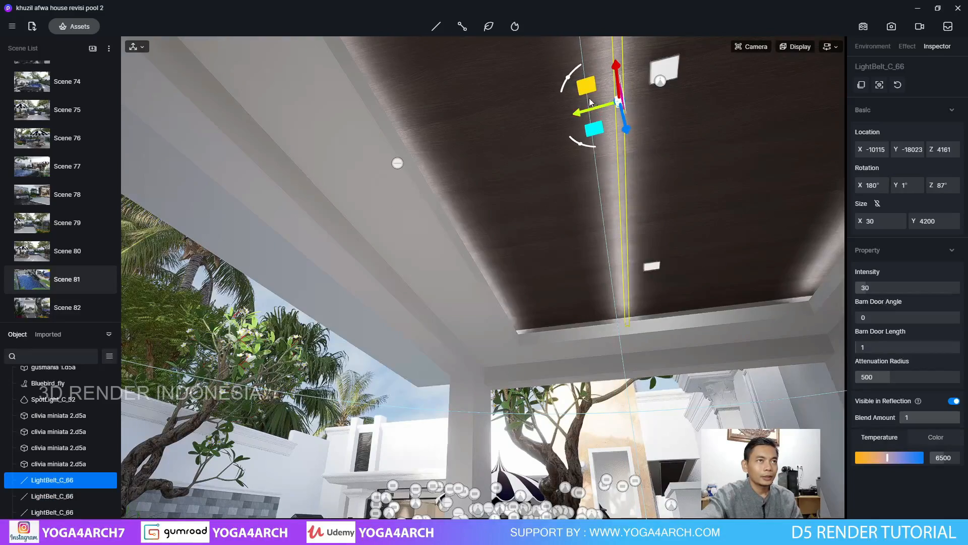
left_click_drag(590, 101, 653, 317)
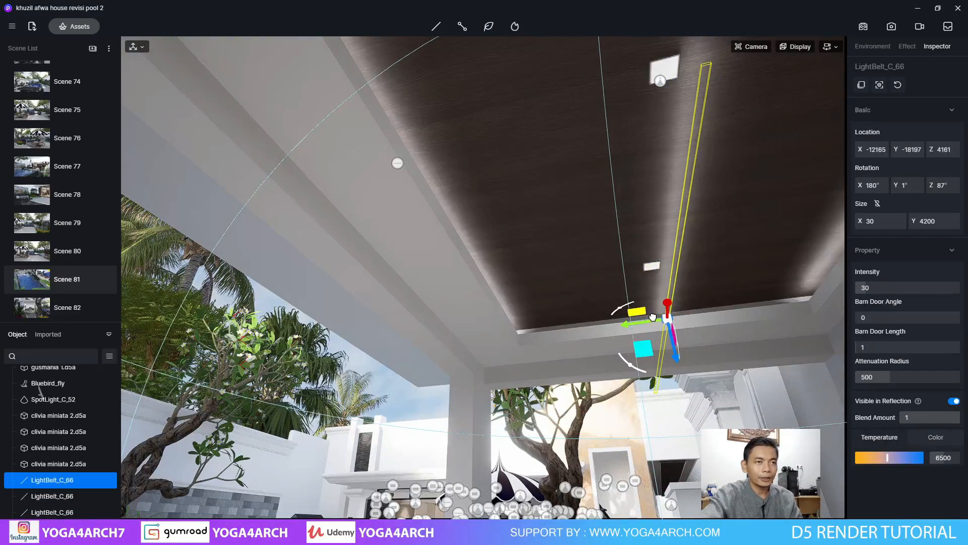
right_click_drag(652, 320, 719, 333)
scroll(733, 332, "up", 4)
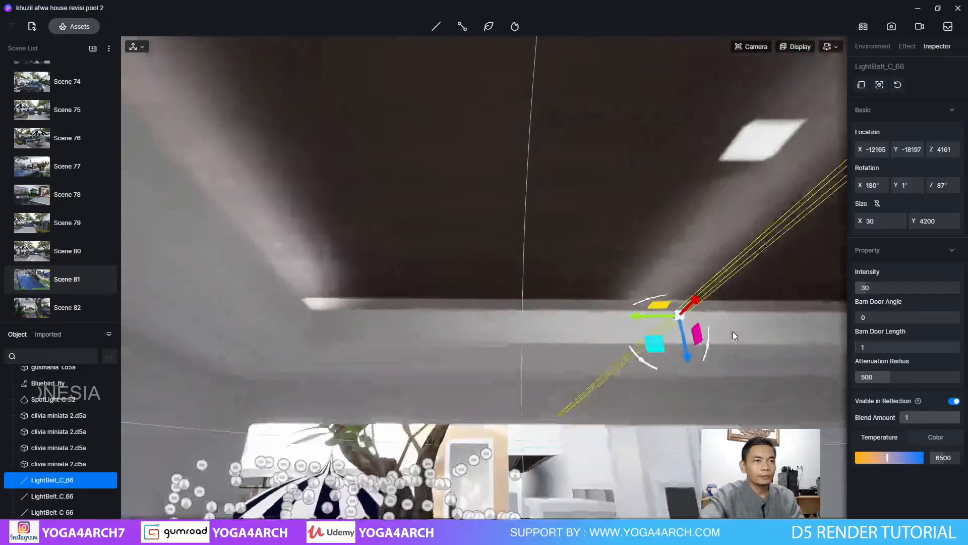
scroll(731, 322, "down", 5)
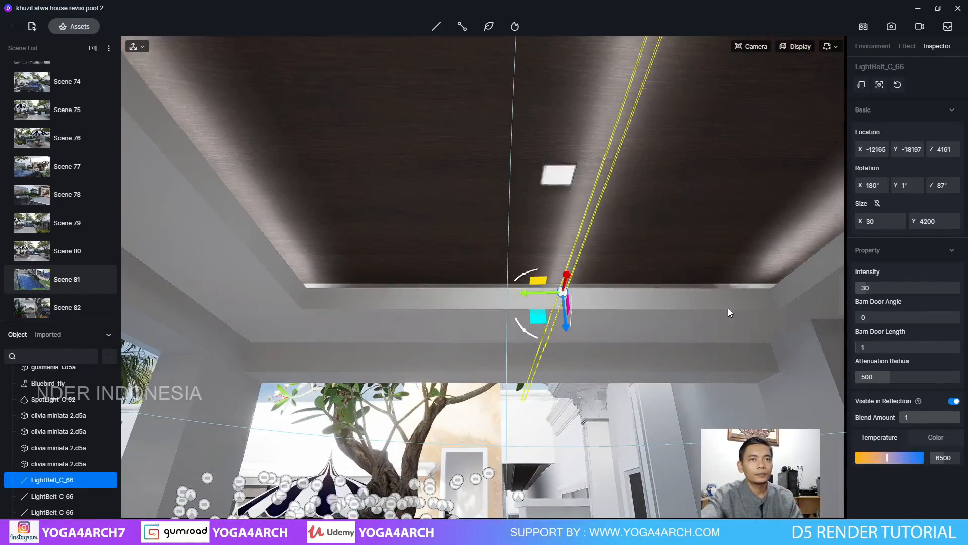
- Turn the short-end strip light crosswise with a Z rotation of 0° and set its Y size to 2300
left_click(943, 190)
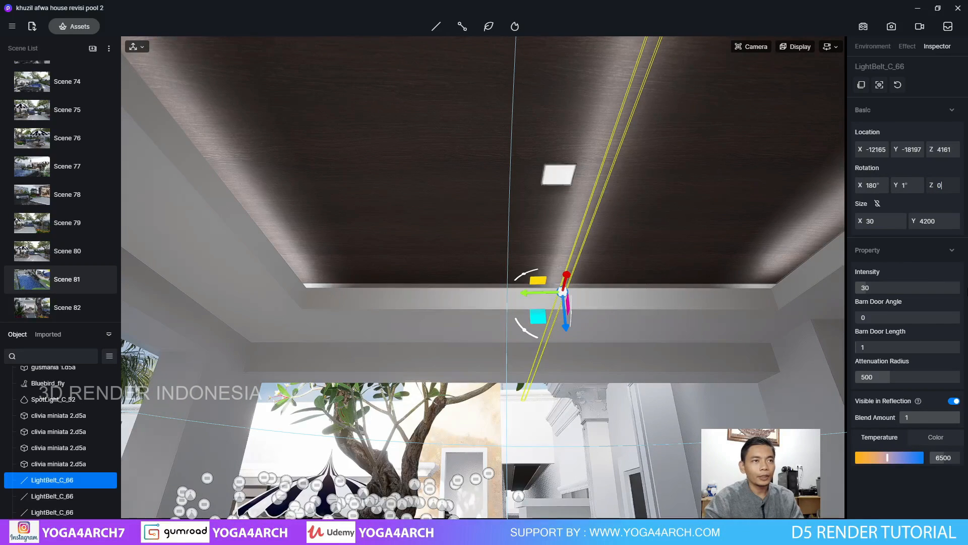
type("0")
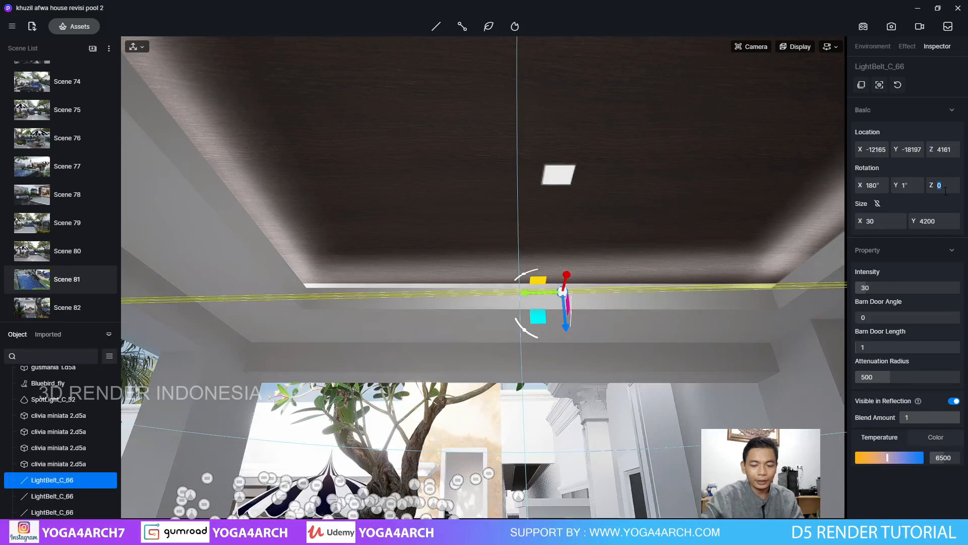
type("1")
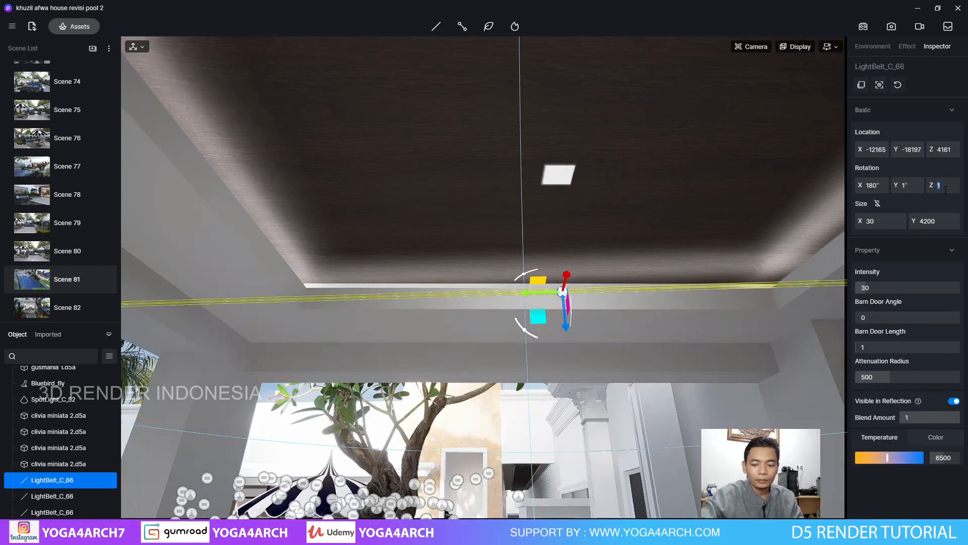
key("Return")
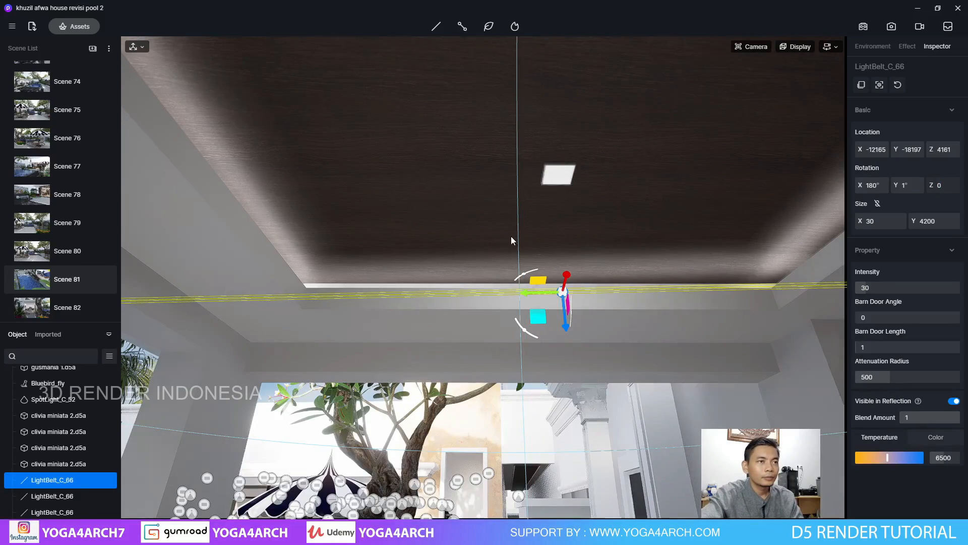
right_click_drag(510, 236, 539, 255)
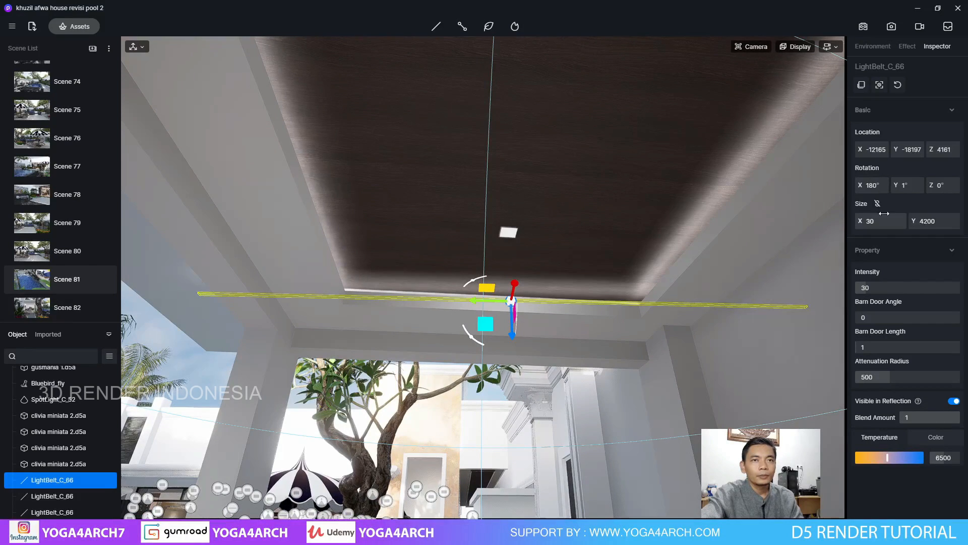
left_click(924, 225)
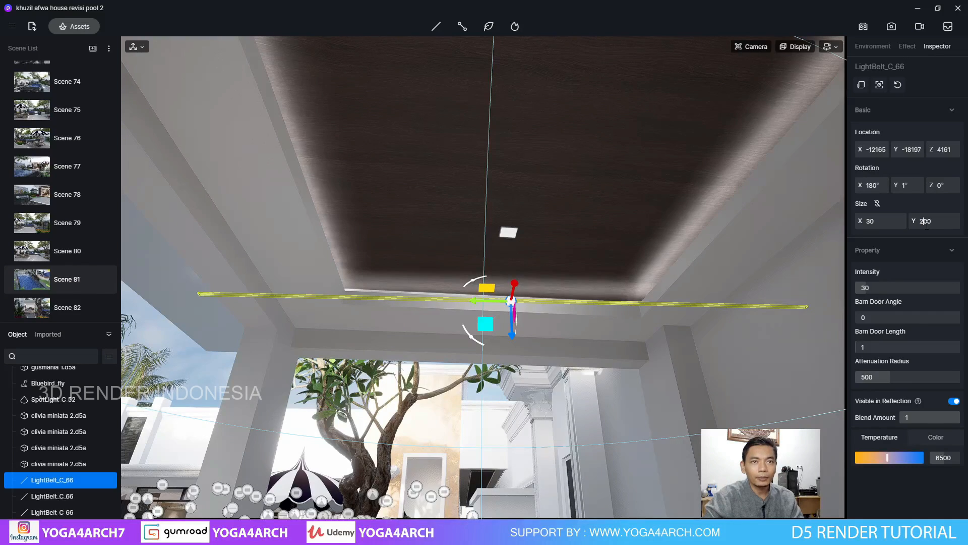
key("Return")
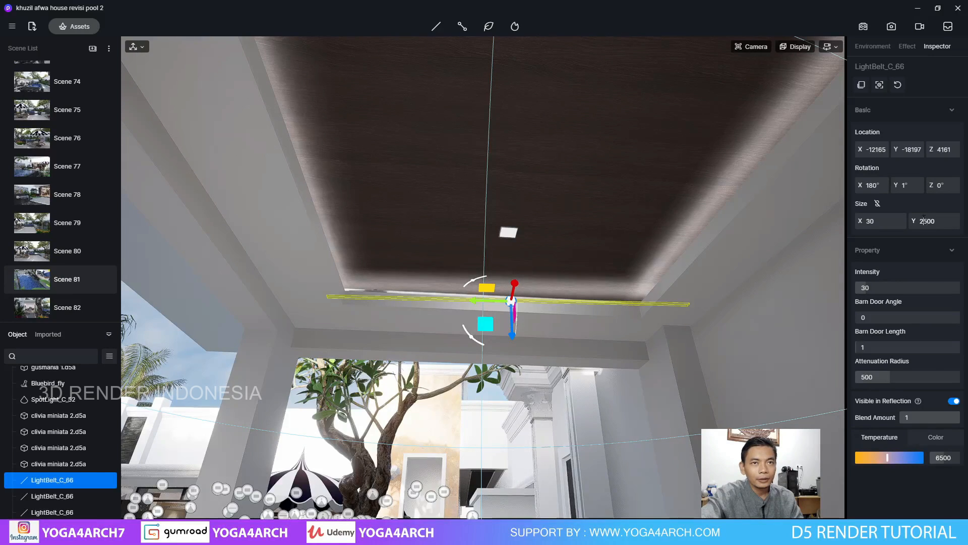
type("3")
key("Return")
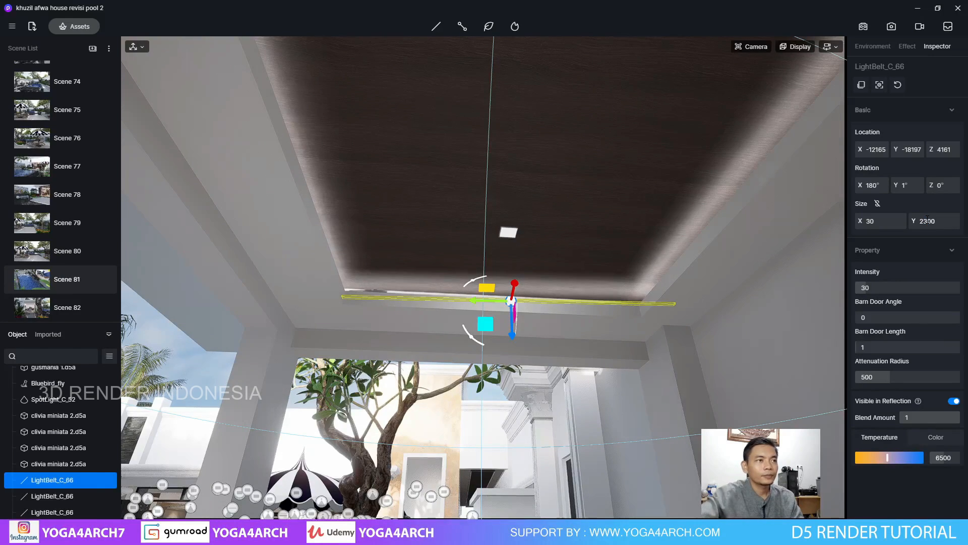
- Set the short-end strip light's Z rotation to 357° to align it with the cove edge
scroll(547, 298, "up", 5)
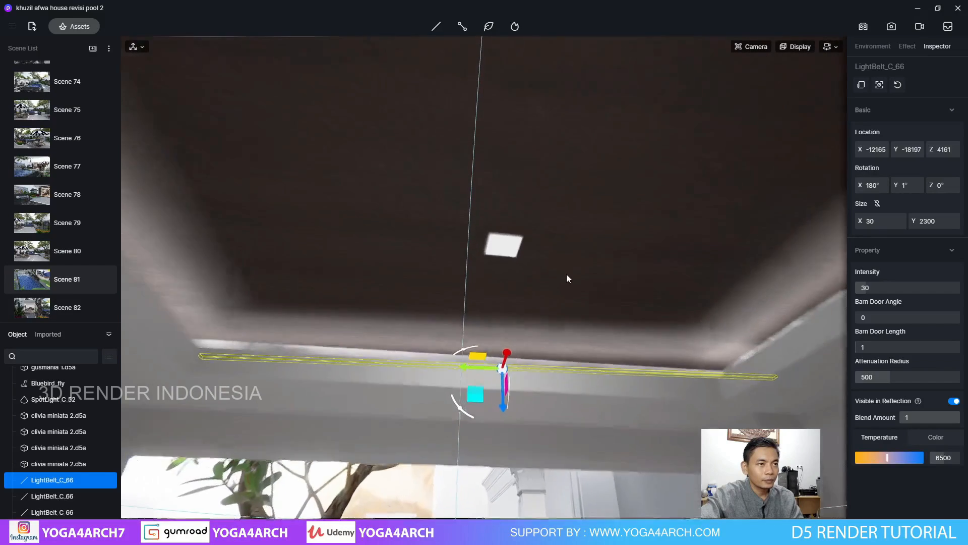
middle_click_drag(558, 297, 568, 295)
scroll(568, 294, "down", 1)
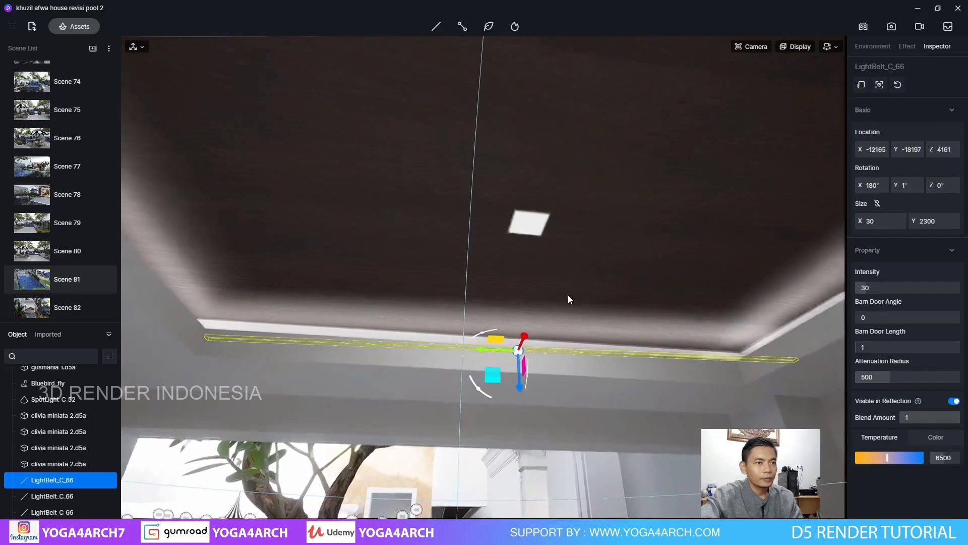
left_click(940, 185)
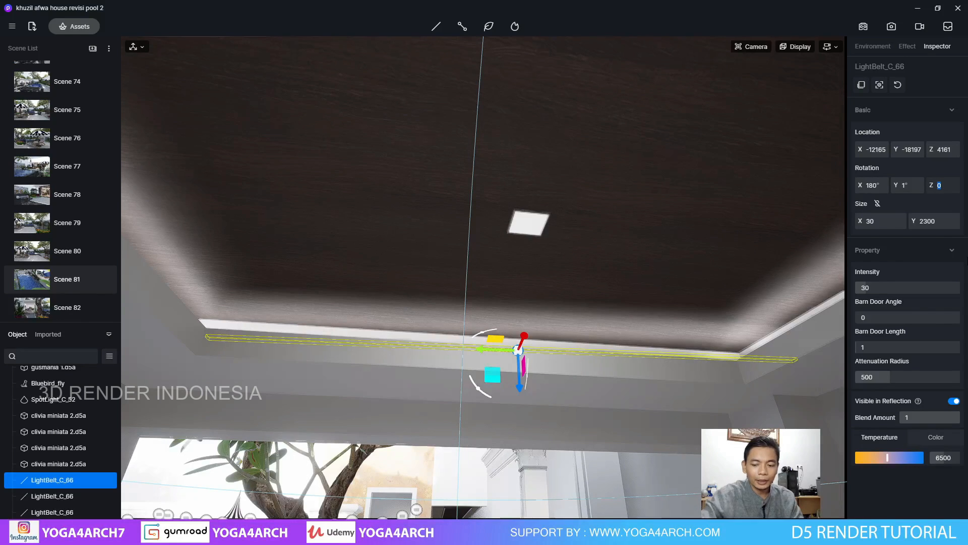
type("35")
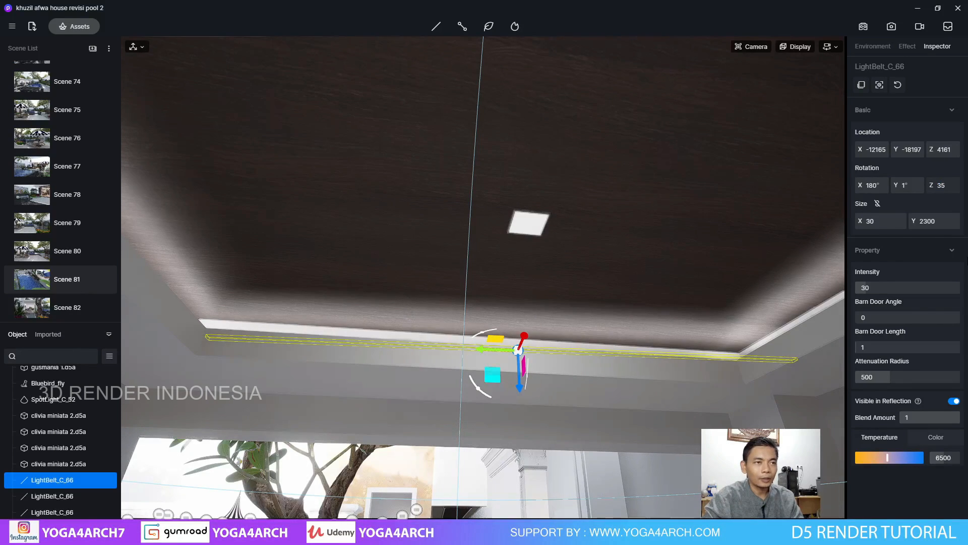
type("0")
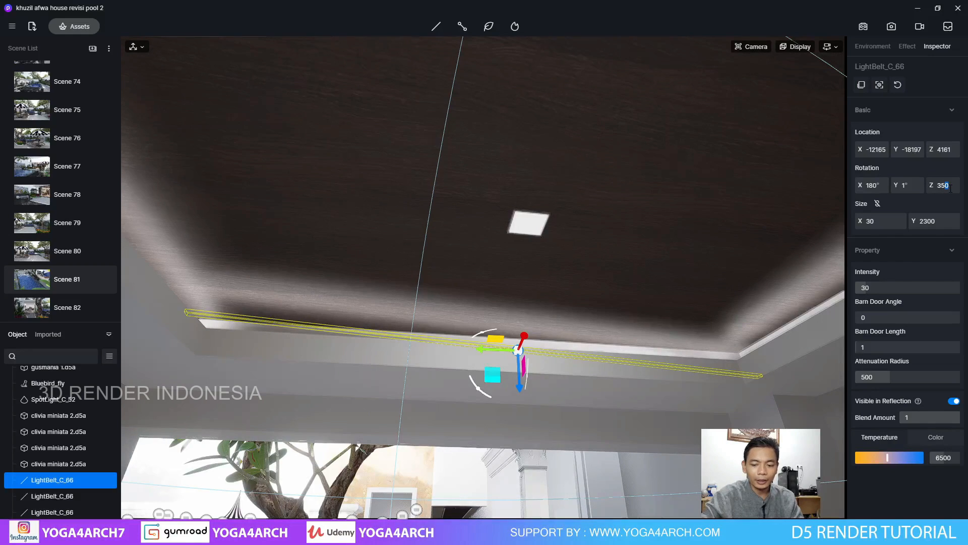
key("Return")
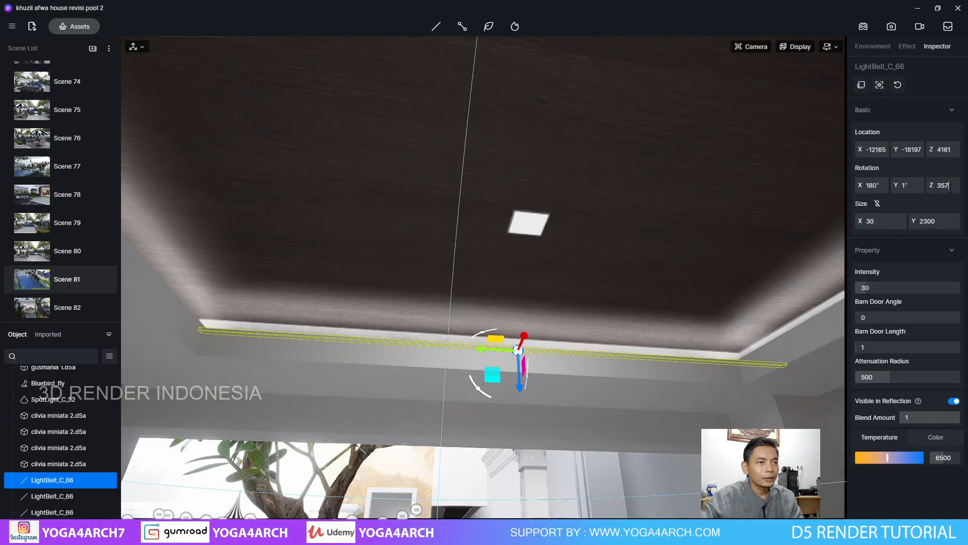
- Move the short-end strip light back into the cove recess, to about X -12247, Y -18117
right_click_drag(694, 238, 707, 220)
scroll(707, 219, "down", 3)
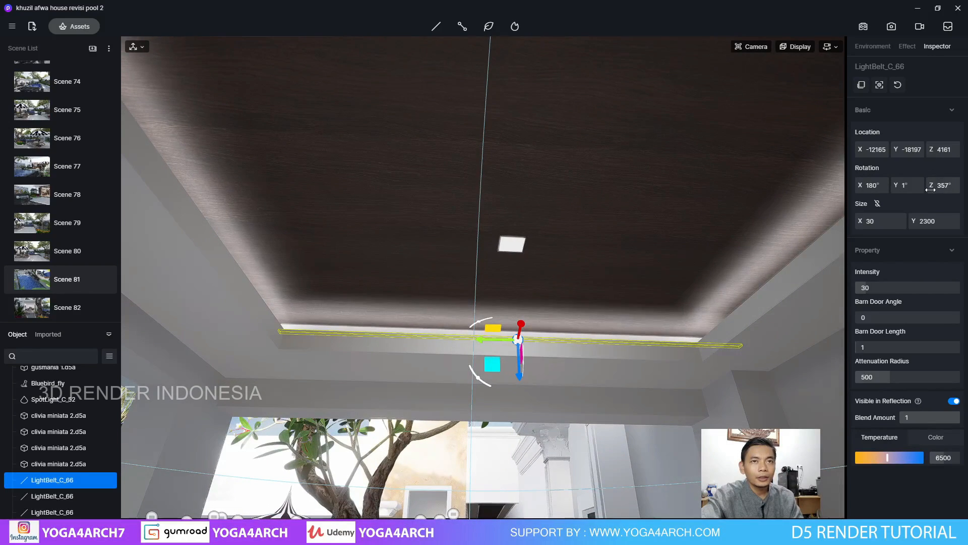
scroll(650, 327, "up", 1)
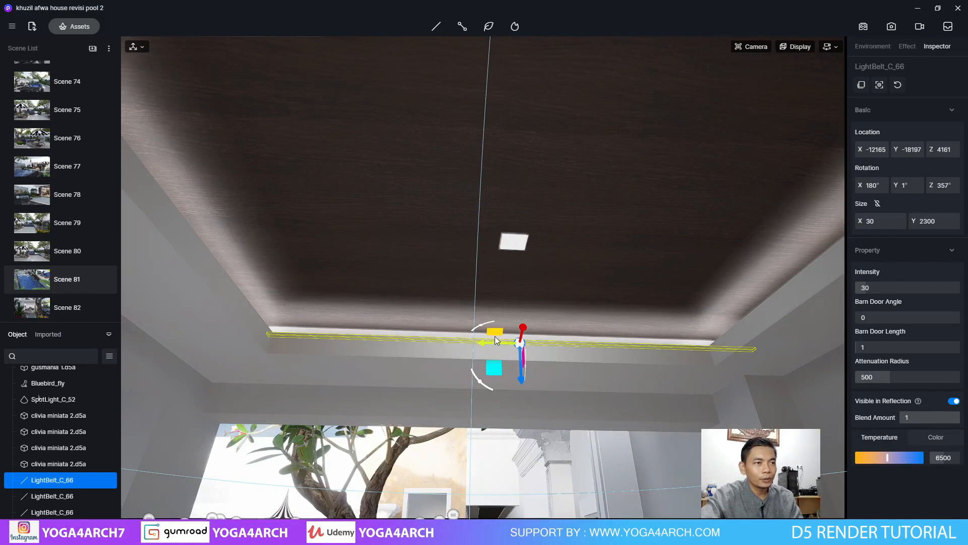
left_click_drag(496, 333, 476, 325)
left_click_drag(476, 330, 479, 342)
- Nudge the strip light on the long side above the wall painting to about Y -19302
right_click_drag(478, 341, 809, 282)
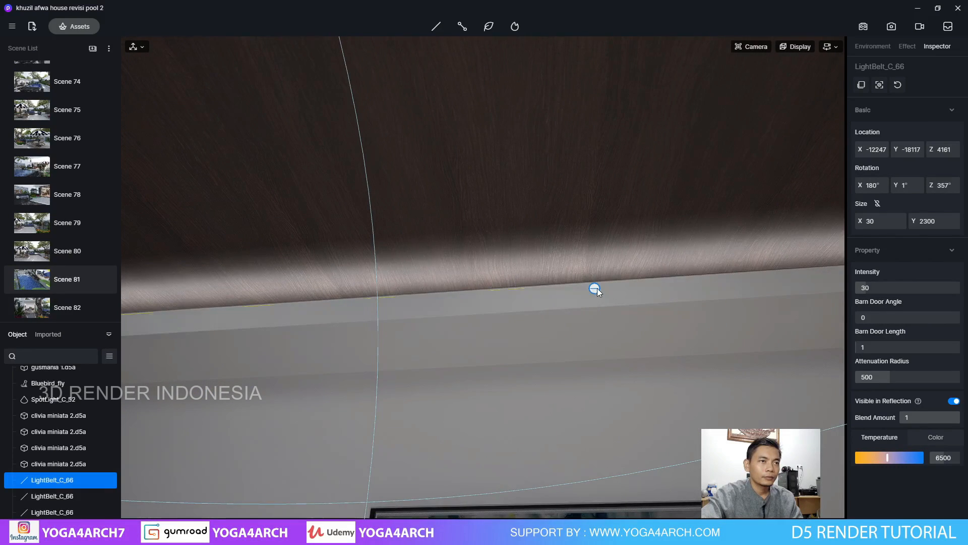
left_click(597, 289)
mouse_move(597, 289)
right_mouse_down()
mouse_move(528, 301)
mouse_move(667, 232)
mouse_move(683, 237)
right_mouse_up()
left_click_drag(683, 237, 687, 249)
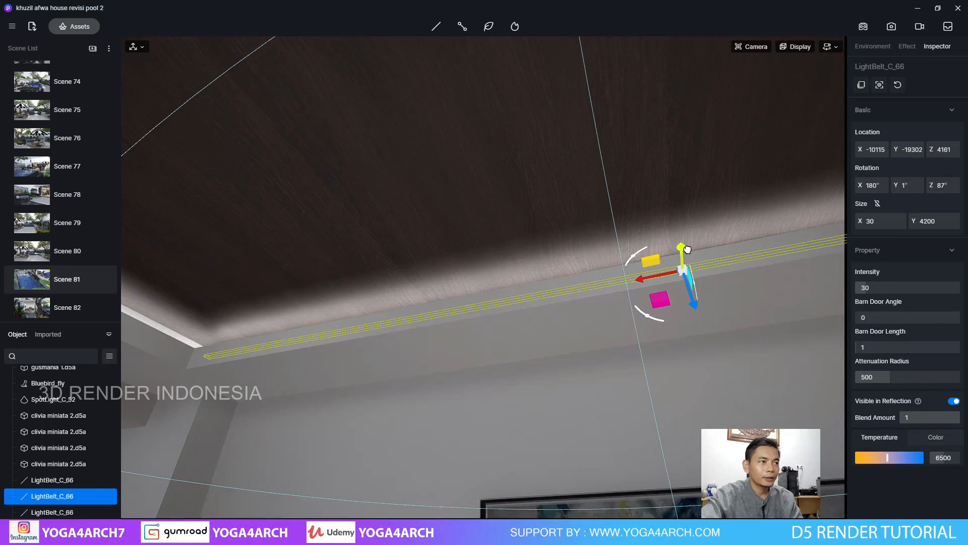
- Copy the short-end strip light to the opposite short end of the cove and place it at about X -8001, Y -18266
right_click_drag(687, 249, 371, 286)
left_click(455, 293)
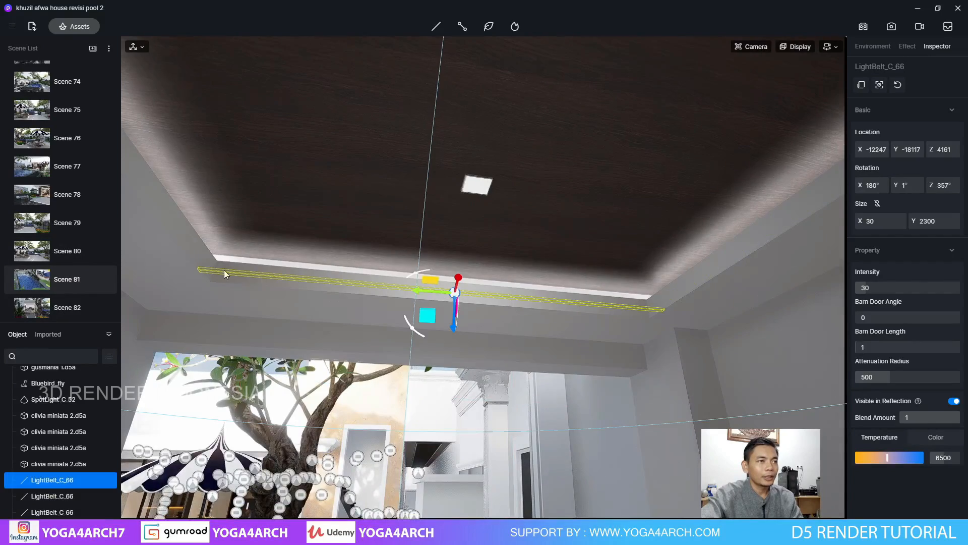
mouse_move(458, 292)
right_mouse_down()
mouse_move(591, 232)
mouse_move(461, 175)
mouse_move(550, 192)
right_mouse_up()
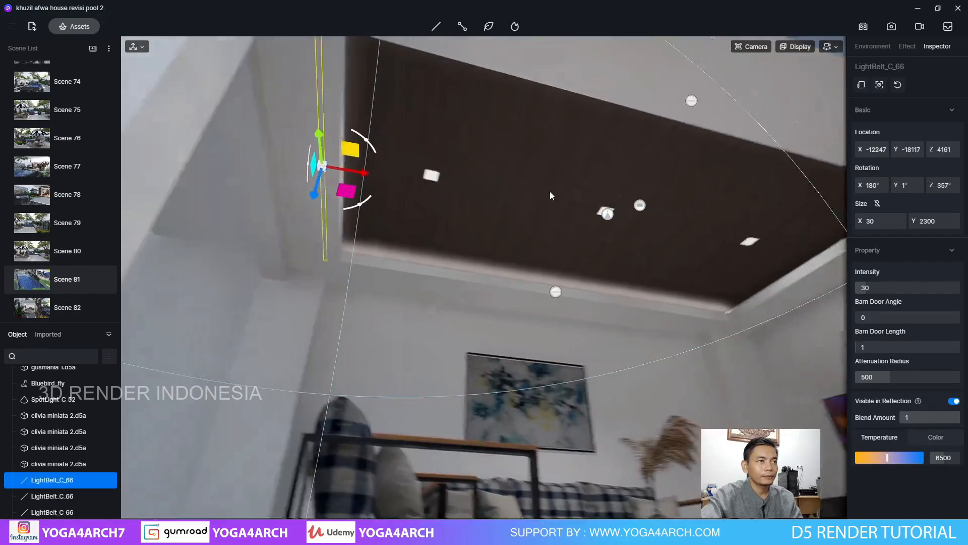
left_click_drag(330, 147, 769, 249)
right_click_drag(711, 263, 760, 250)
right_click_drag(601, 242, 715, 286)
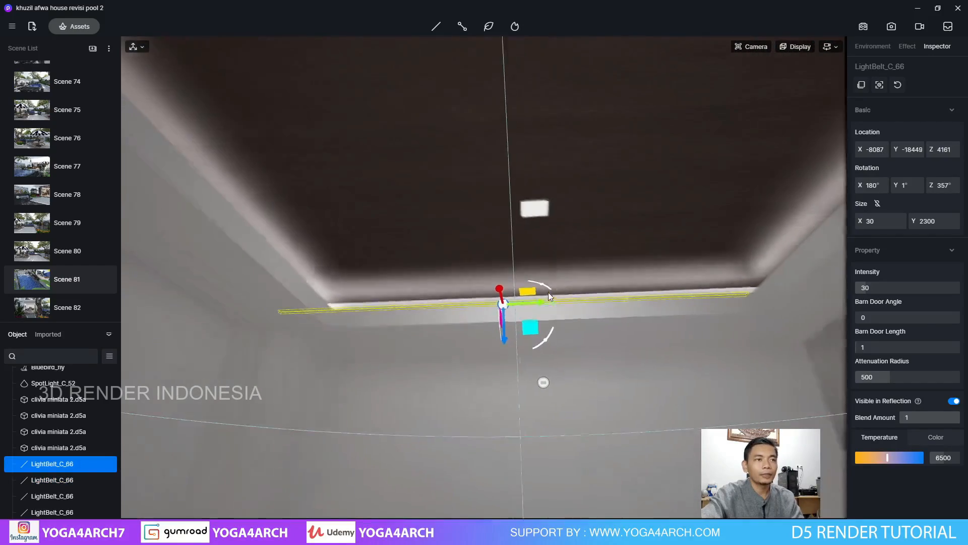
left_click_drag(528, 289, 562, 296)
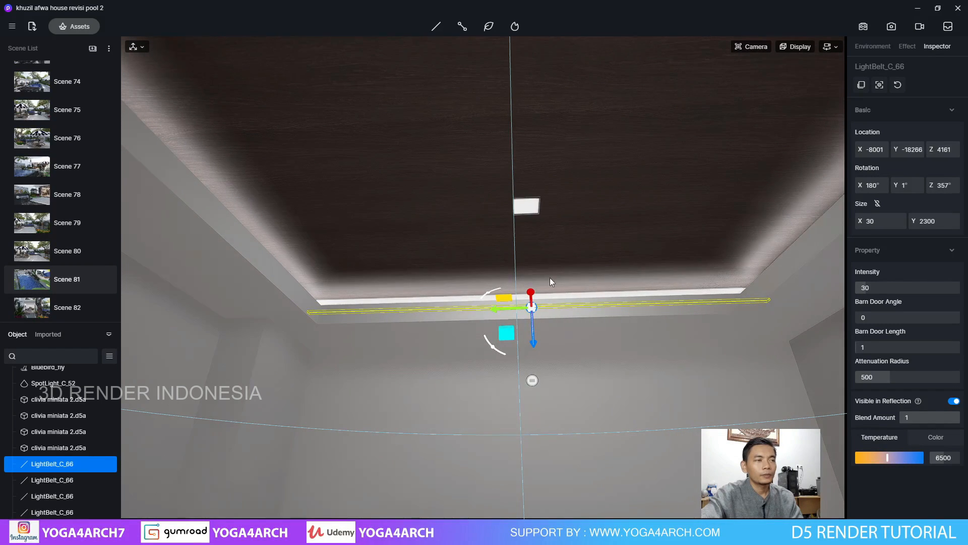
- Select all four strip lights around the ceiling cove together
mouse_move(549, 278)
right_mouse_down()
mouse_move(370, 341)
mouse_move(266, 318)
mouse_move(285, 202)
mouse_move(442, 238)
mouse_move(376, 220)
mouse_move(400, 234)
right_mouse_up()
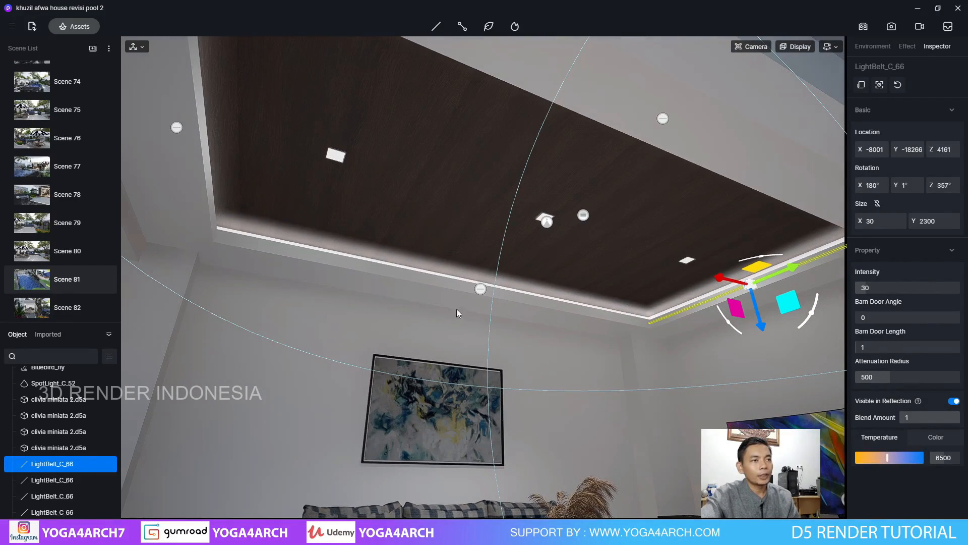
left_click(487, 293, "ctrl")
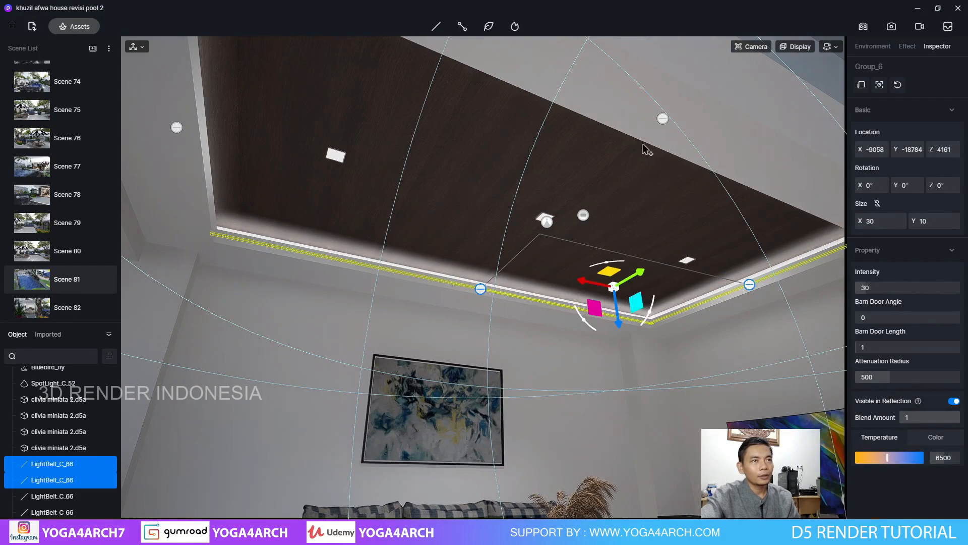
left_click(657, 120)
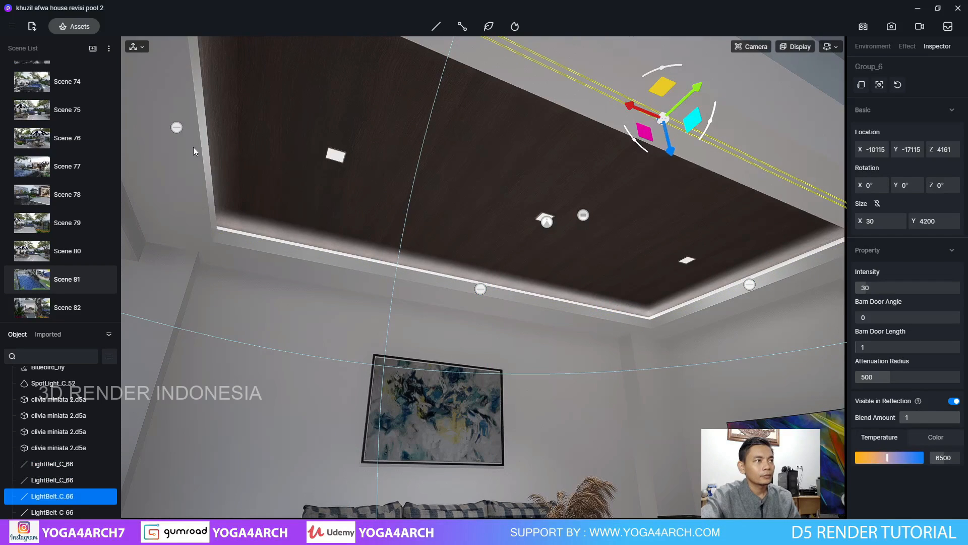
left_click(179, 126)
left_click(480, 290, "ctrl")
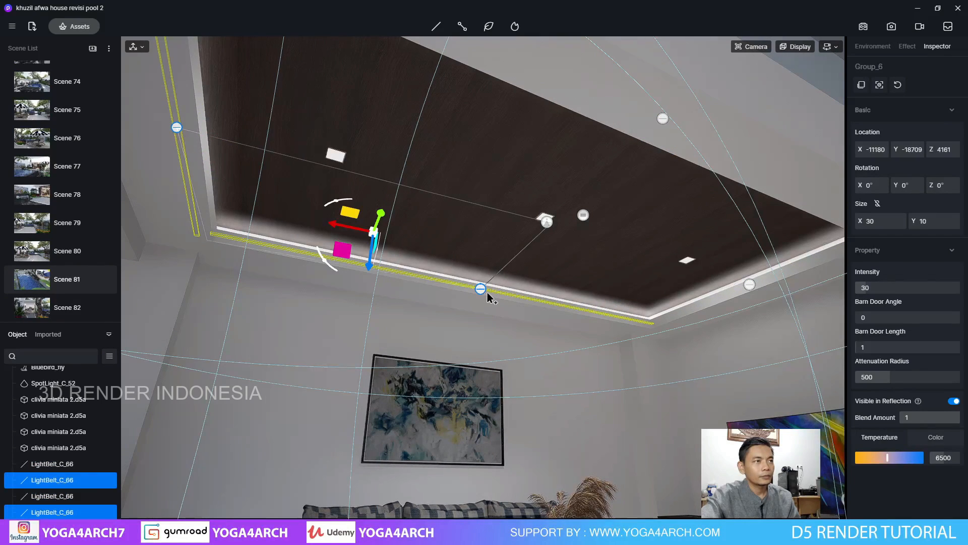
left_click(749, 284, "ctrl")
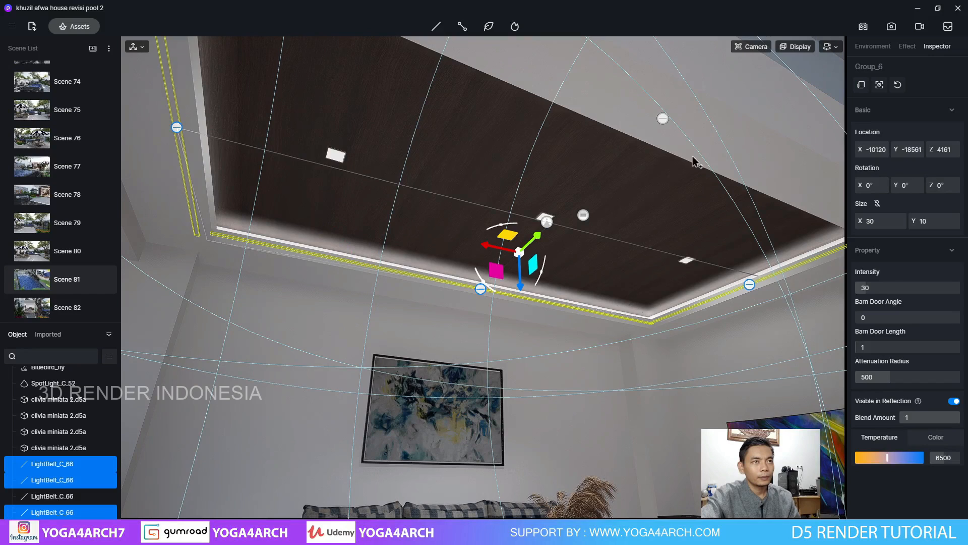
left_click(663, 118, "ctrl")
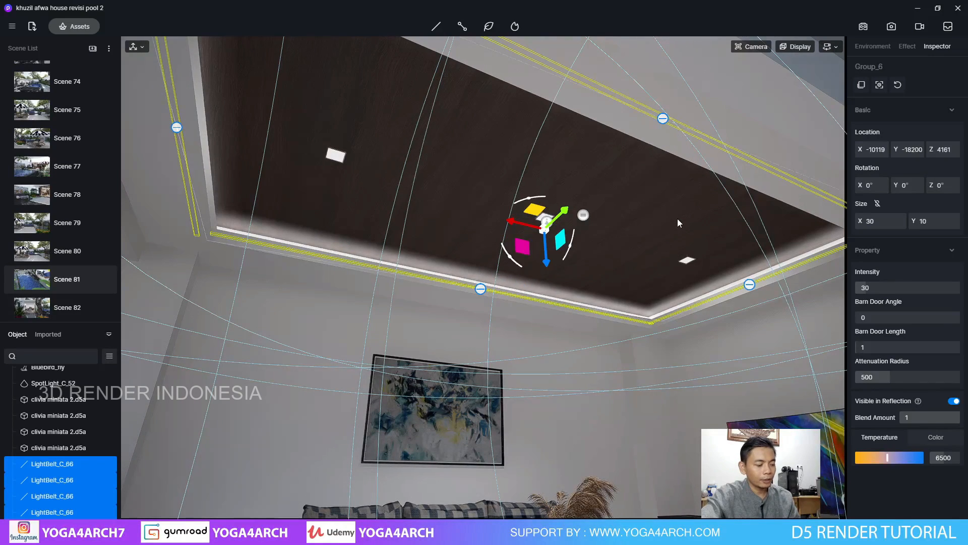
- Group the four ceiling cove strip lights and set the group's color temperature to 3500
key("ctrl+g")
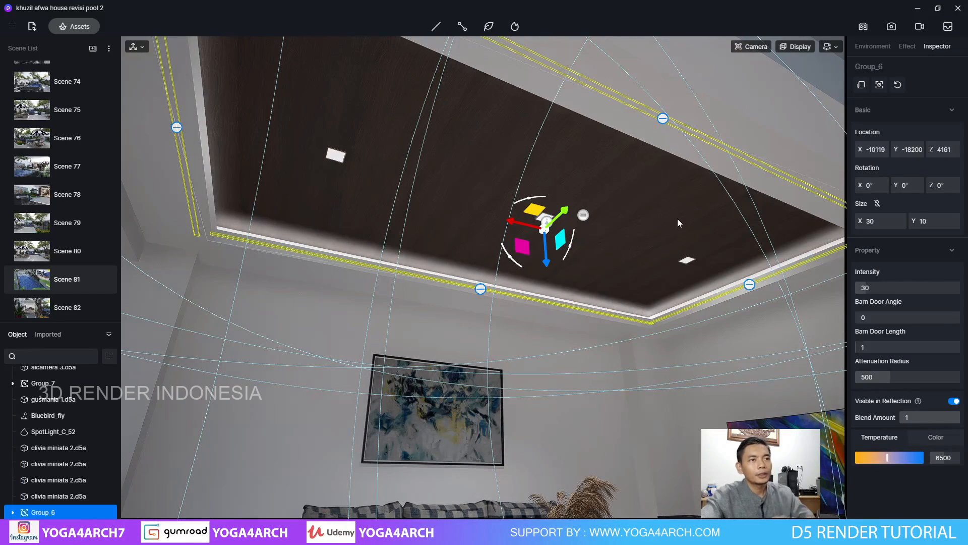
left_click(672, 213)
left_click(480, 288)
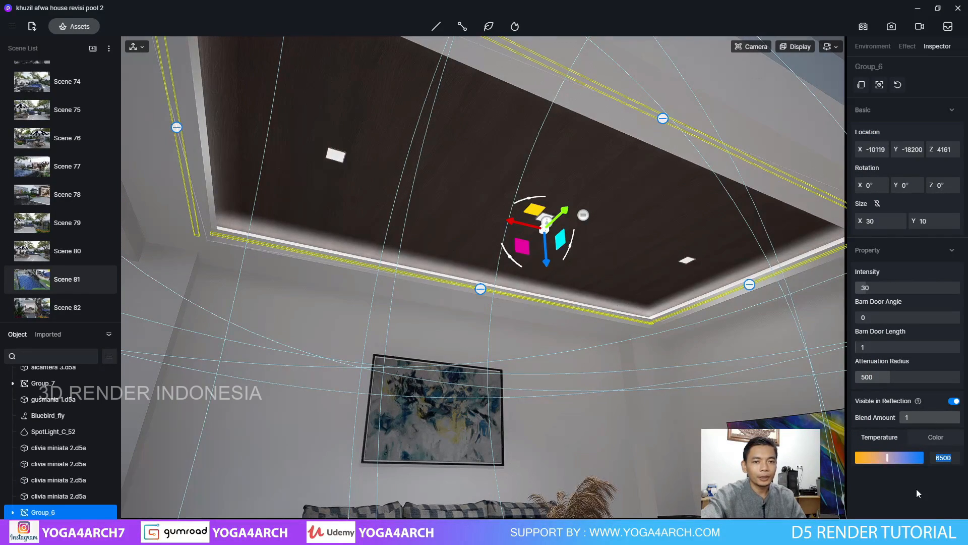
type("350")
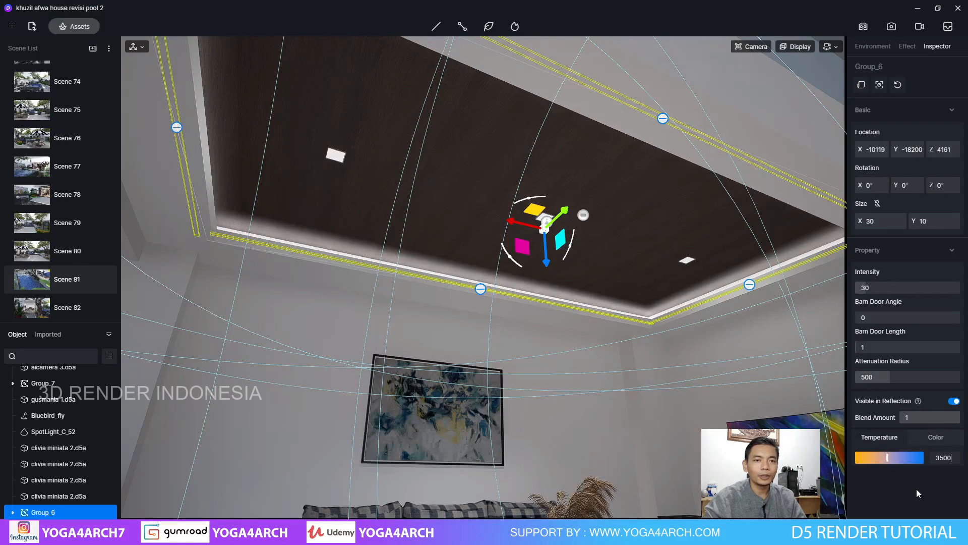
type("0")
key("Return")
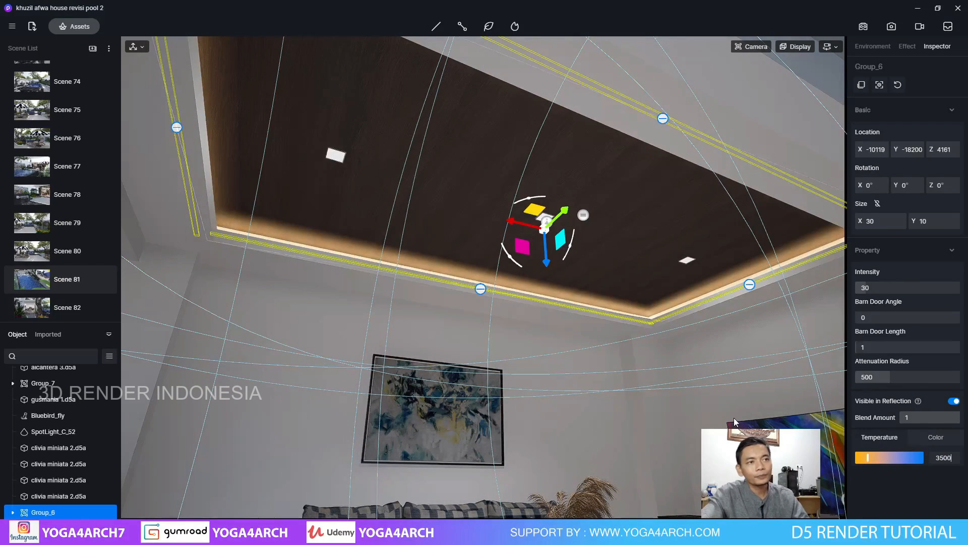
left_click(714, 333)
- Review the cove lighting from inside and in front of the lounge, and recall the saved views Scene 81 and Scene 82
right_click_drag(705, 330, 827, 410)
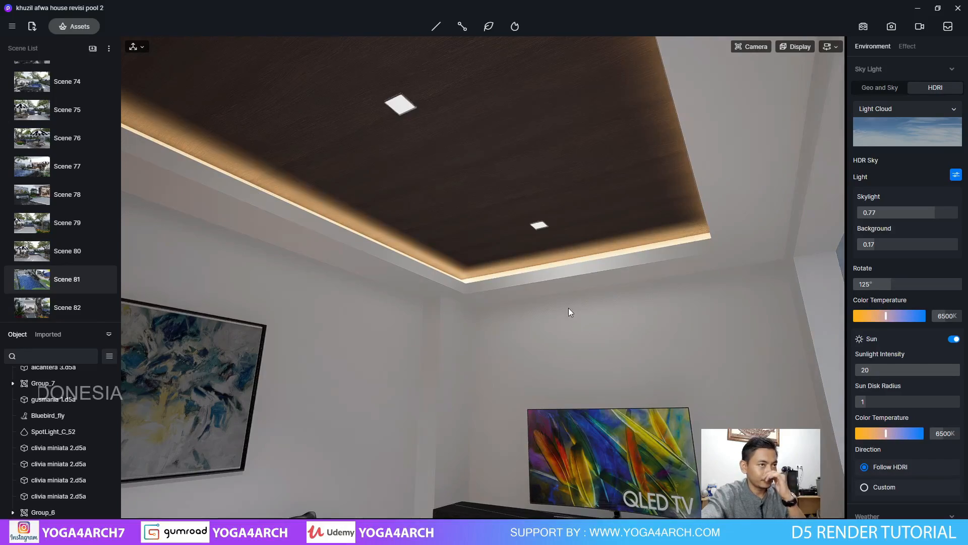
mouse_move(567, 307)
right_mouse_down()
mouse_move(410, 416)
mouse_move(467, 374)
mouse_move(482, 289)
mouse_move(508, 281)
mouse_move(529, 377)
mouse_move(558, 357)
mouse_move(768, 326)
mouse_move(584, 334)
mouse_move(664, 350)
mouse_move(642, 356)
mouse_move(641, 348)
right_mouse_up()
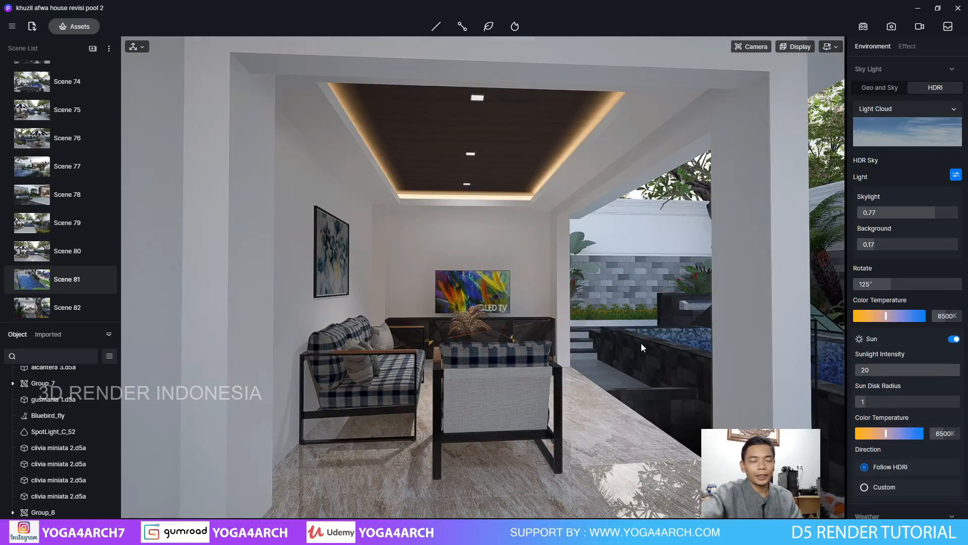
left_click(29, 284)
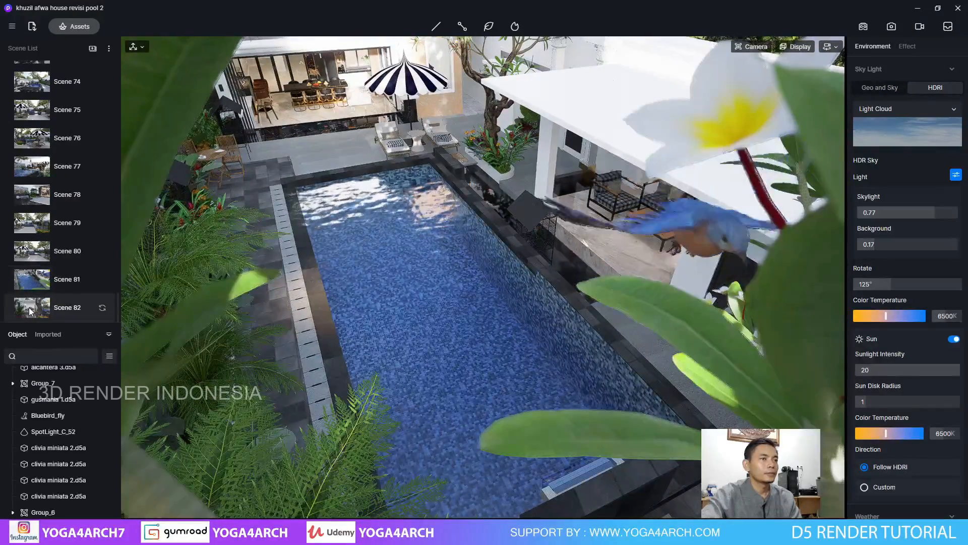
left_click(29, 307)
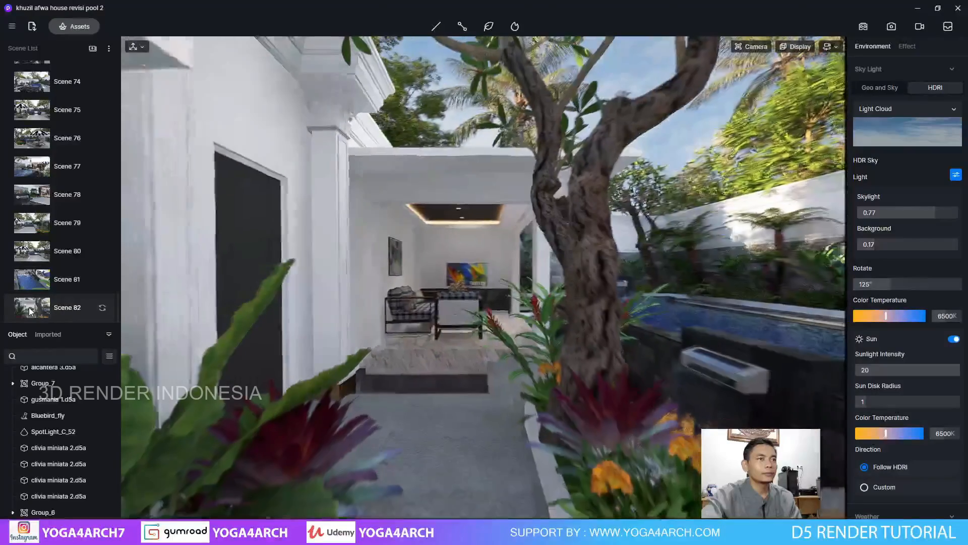